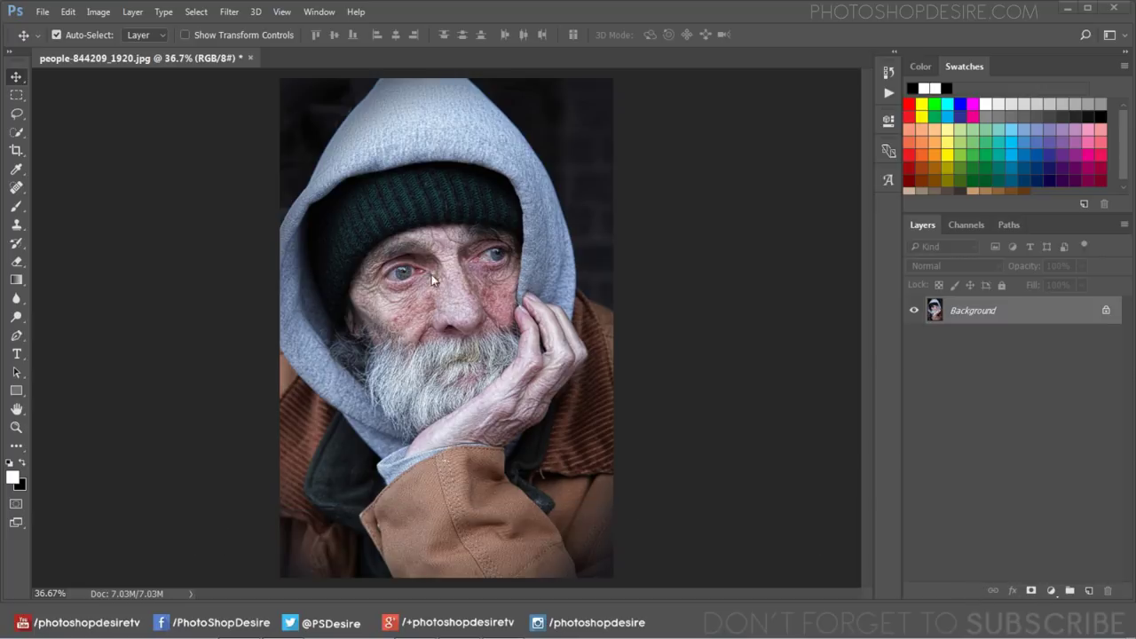
Create a Background copy layer and desaturate it to black and white.
right_click(963, 319)
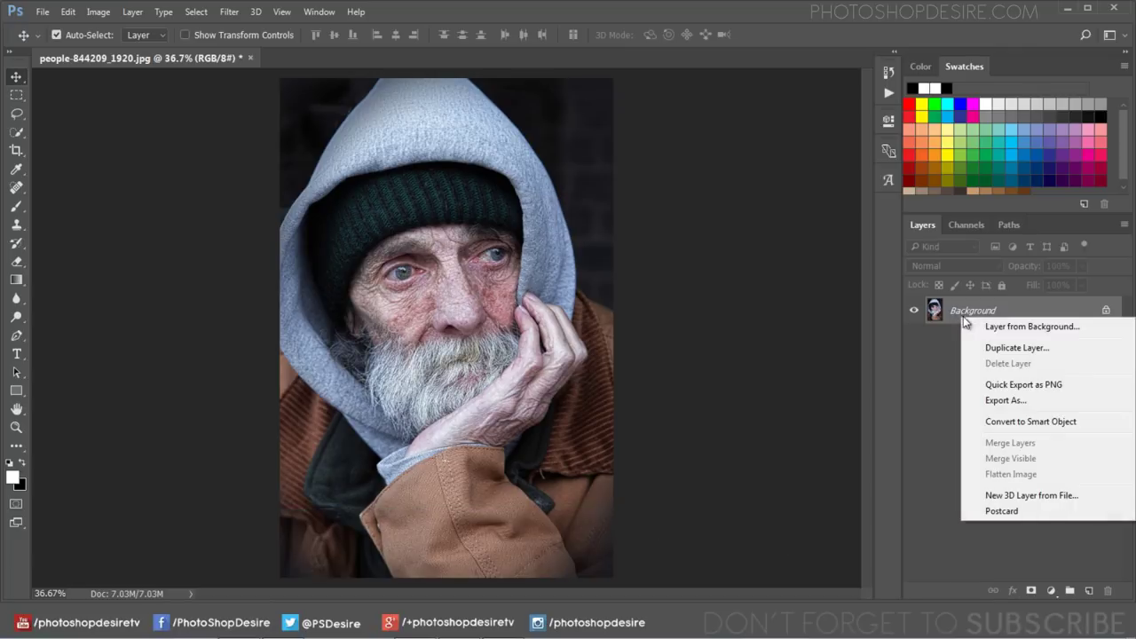
left_click(1012, 349)
left_click(609, 157)
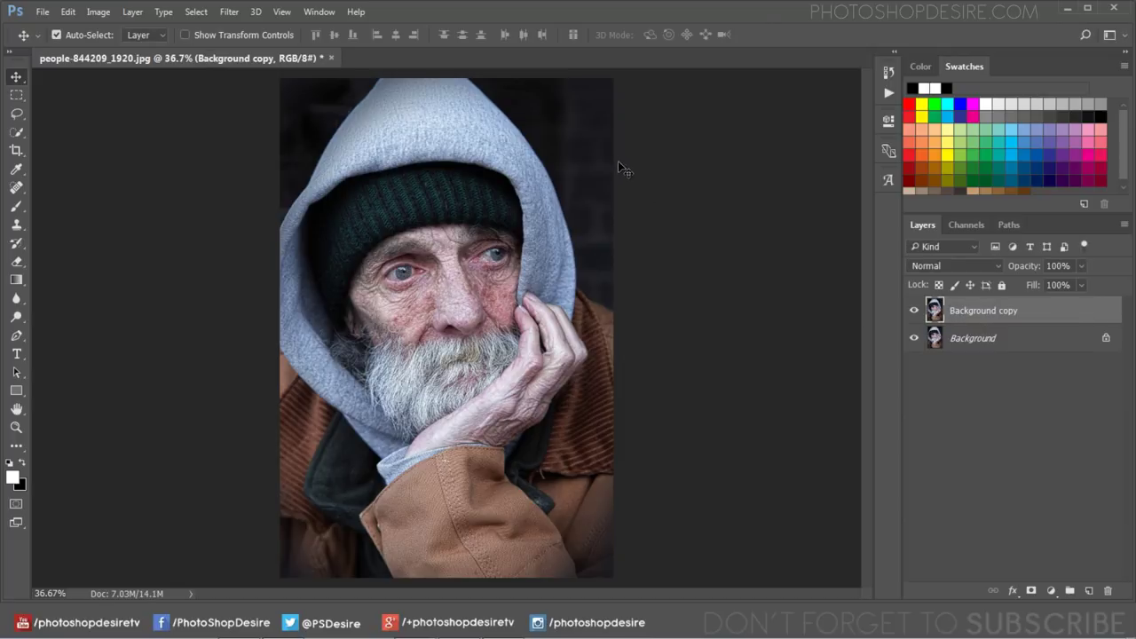
left_click(98, 12)
mouse_move(120, 48)
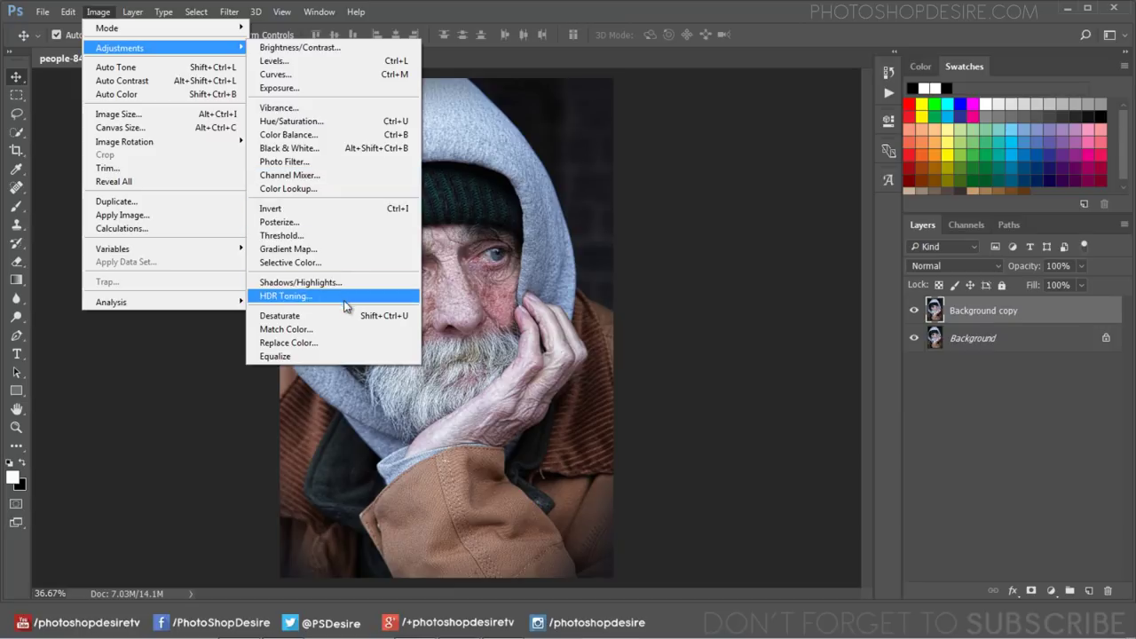
left_click(344, 313)
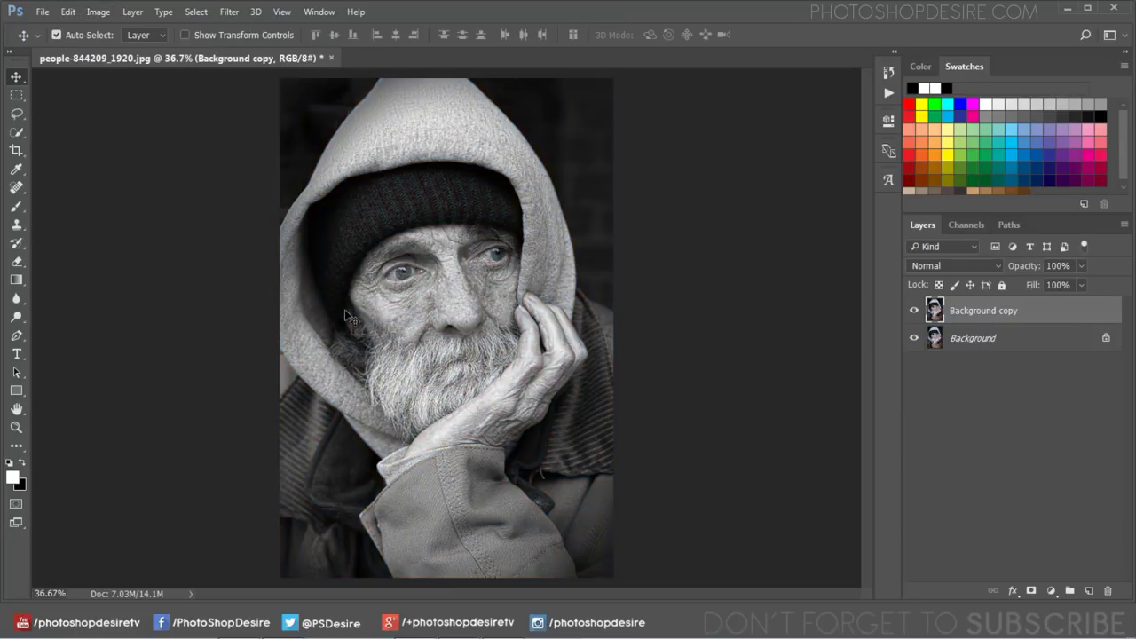
Duplicate Background copy into Background copy 2 and invert it into a negative.
right_click(973, 314)
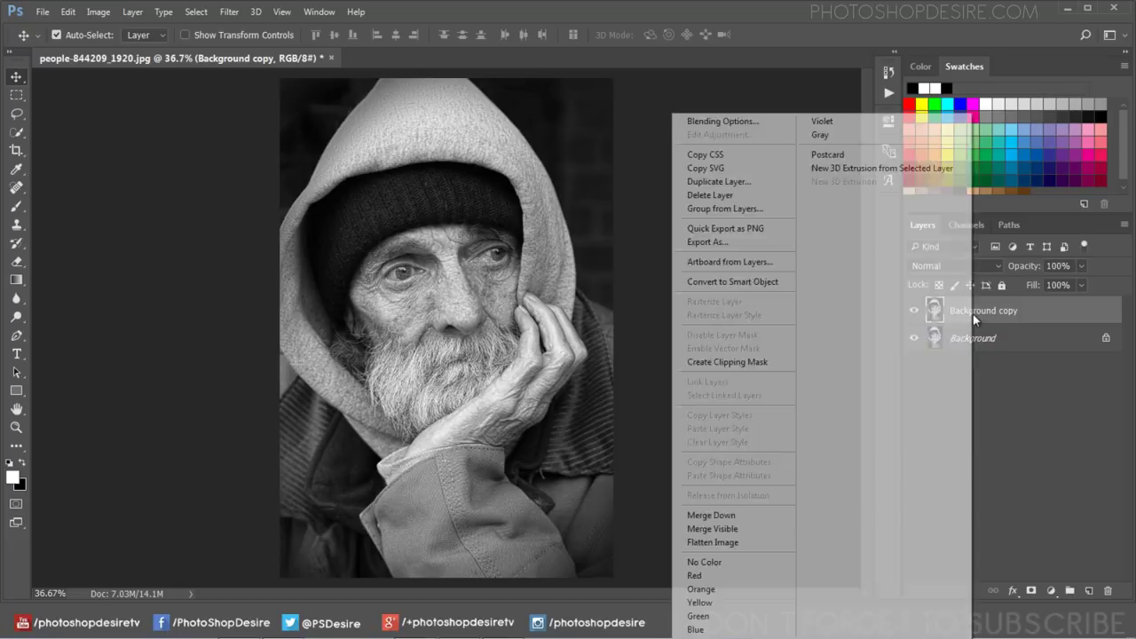
left_click(760, 188)
key("Return")
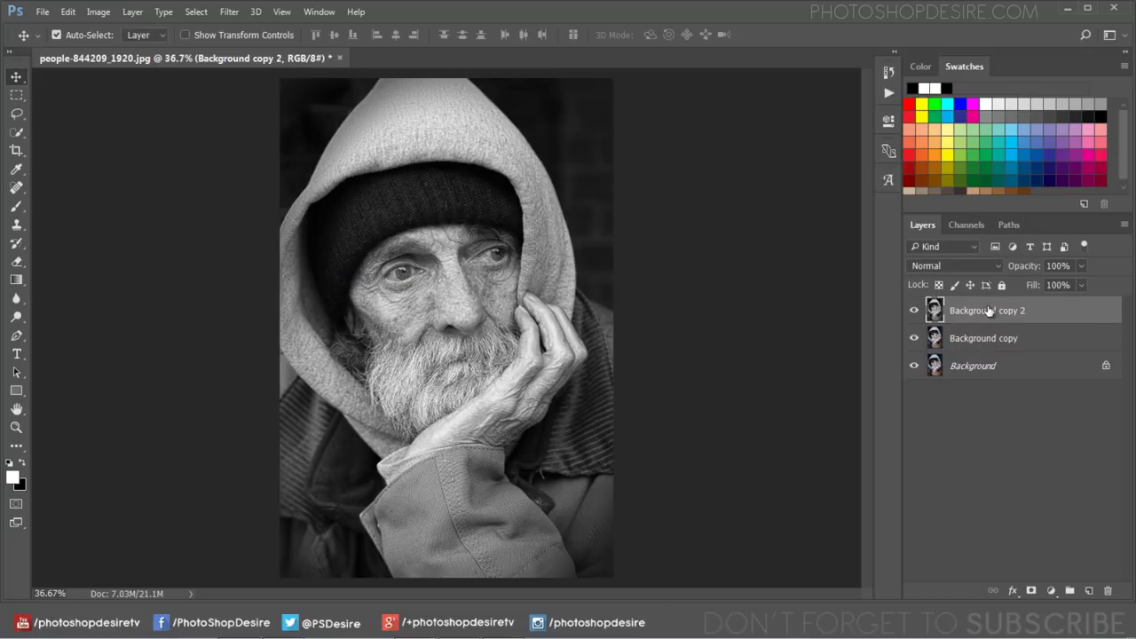
left_click(99, 12)
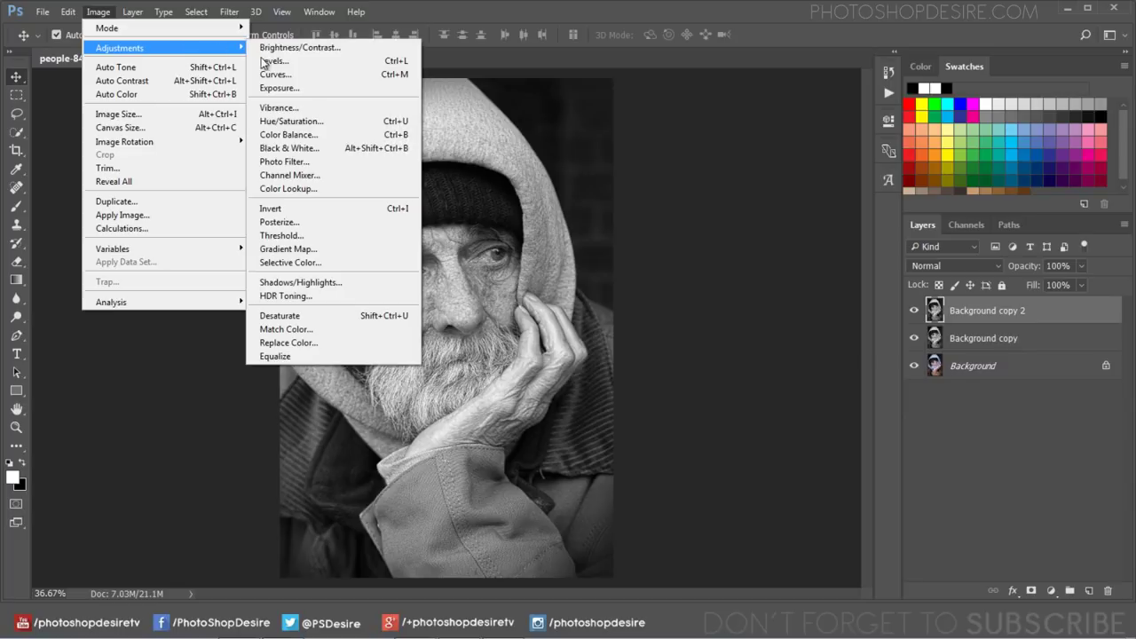
mouse_move(119, 48)
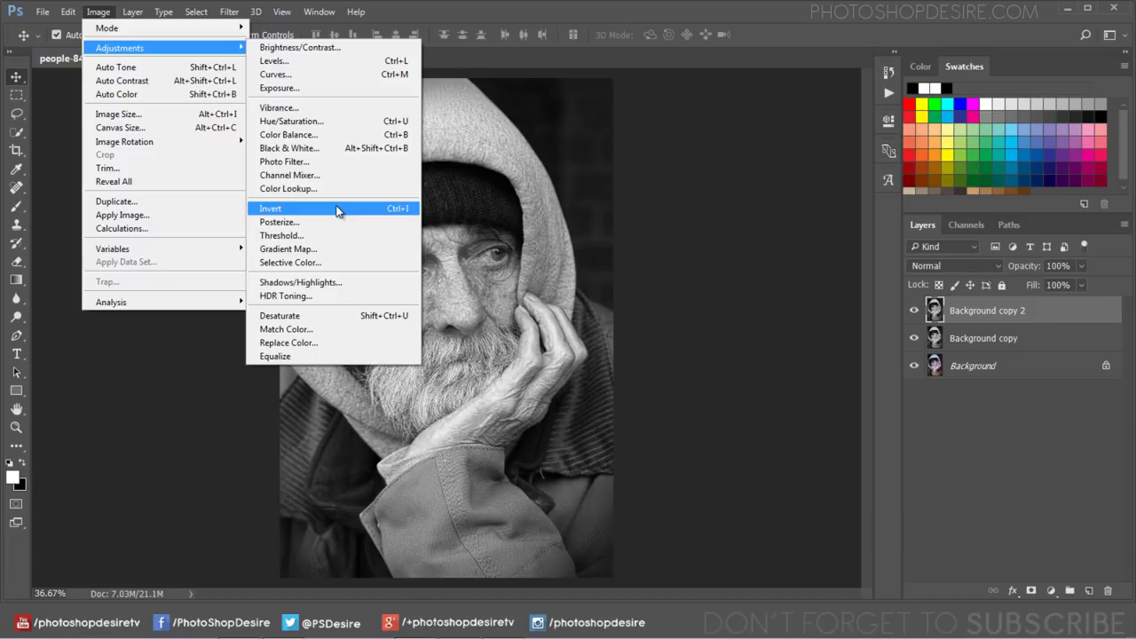
left_click(337, 210)
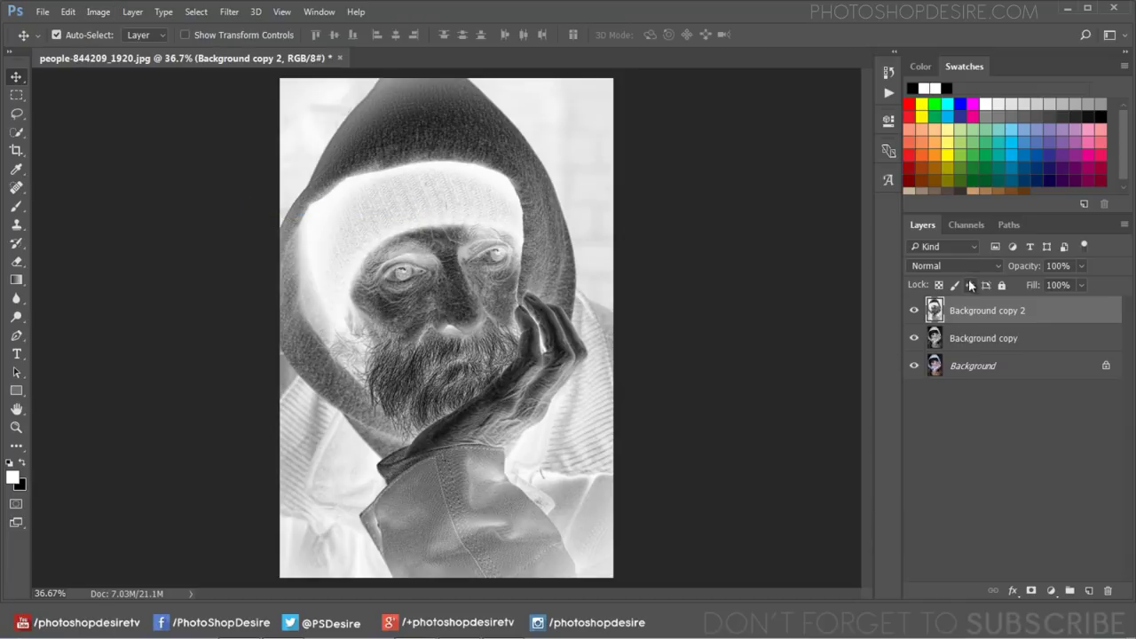
Set Background copy 2's blend mode to Vivid Light, flattening the portrait to grey.
left_click(964, 265)
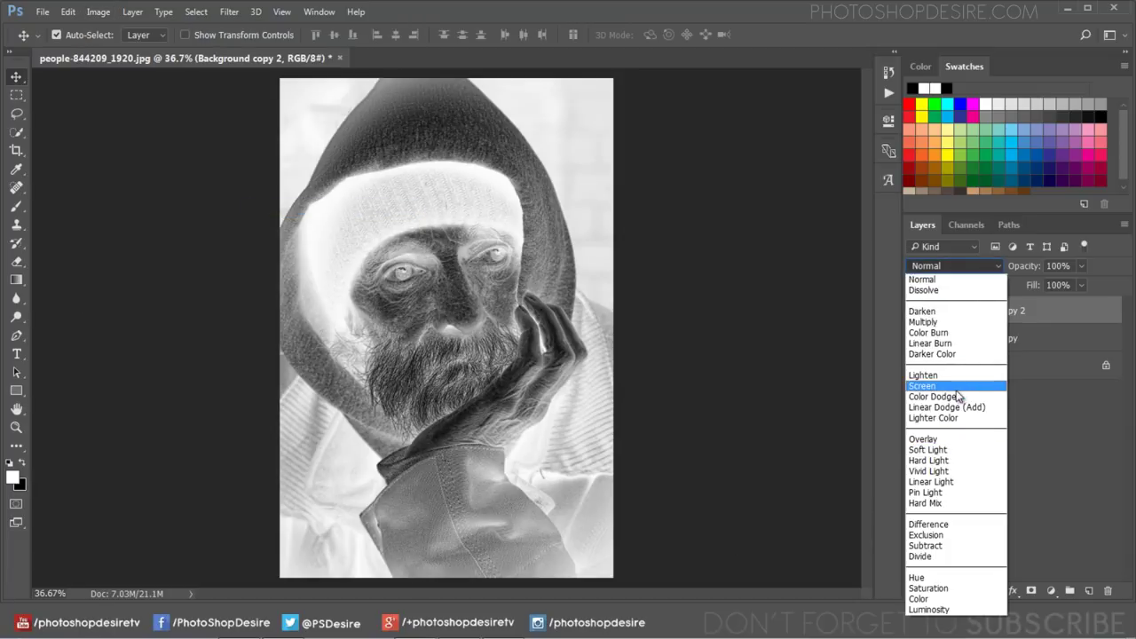
left_click(961, 471)
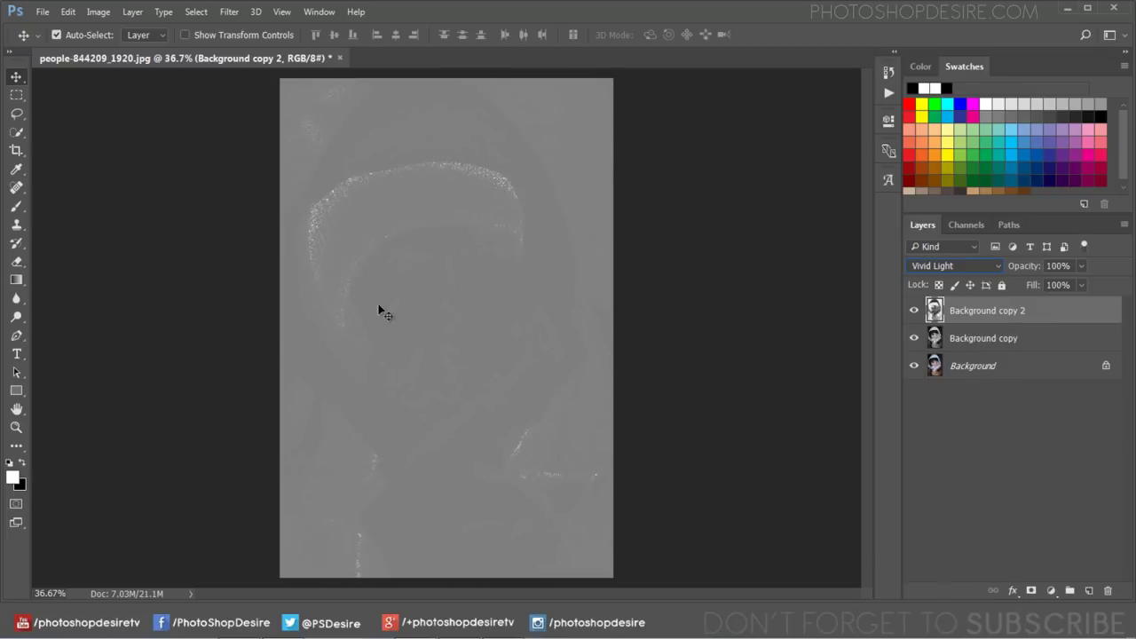
left_click(227, 11)
mouse_move(266, 168)
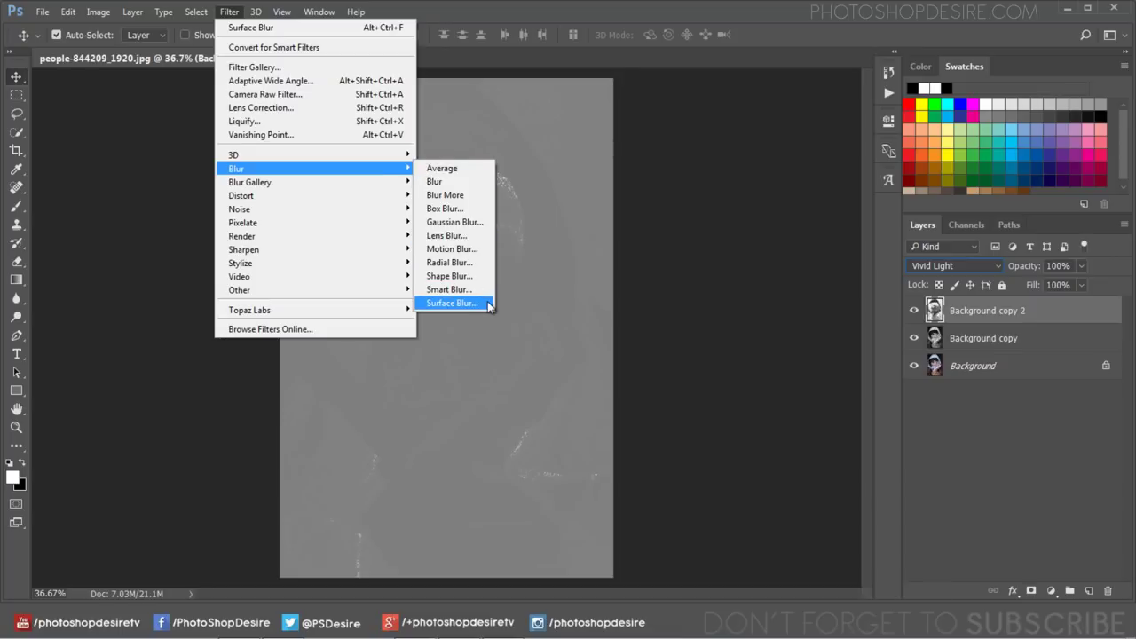
Apply a Surface Blur with Radius 52 and Threshold 70 to Background copy 2.
left_click(488, 303)
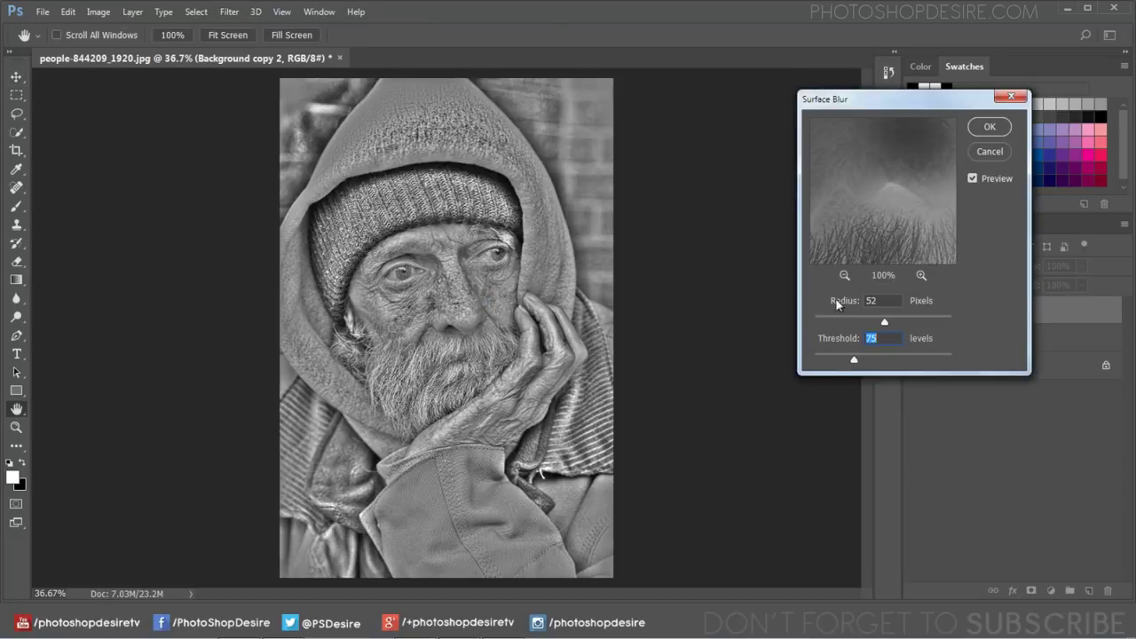
left_click(880, 302)
mouse_move(854, 358)
left_mouse_down()
mouse_move(875, 361)
mouse_move(850, 361)
left_mouse_up()
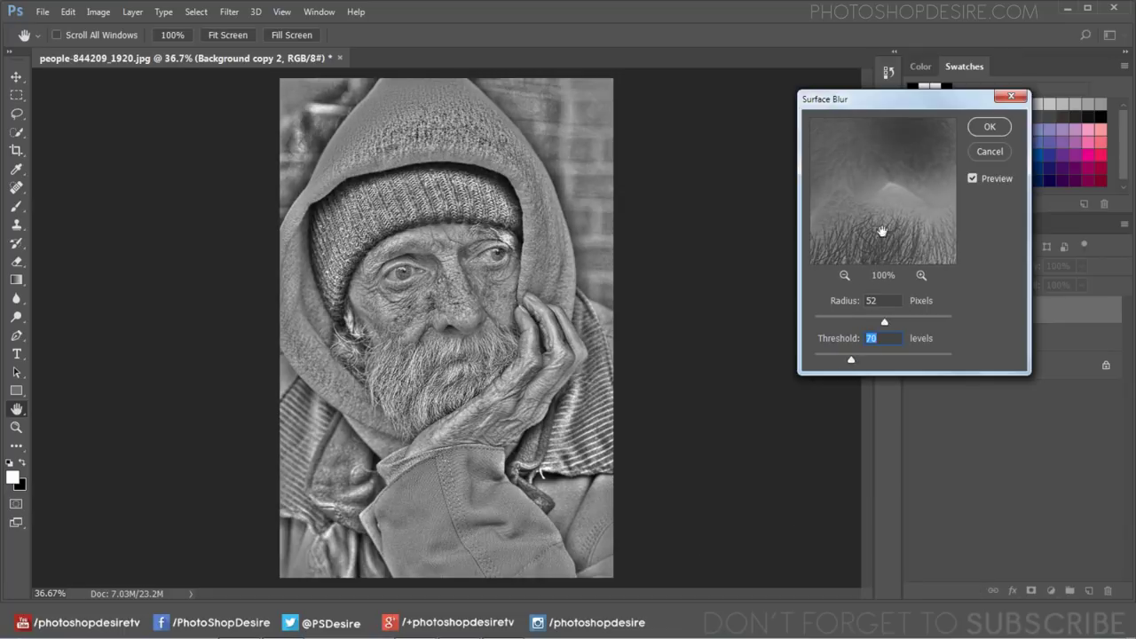
left_click(988, 127)
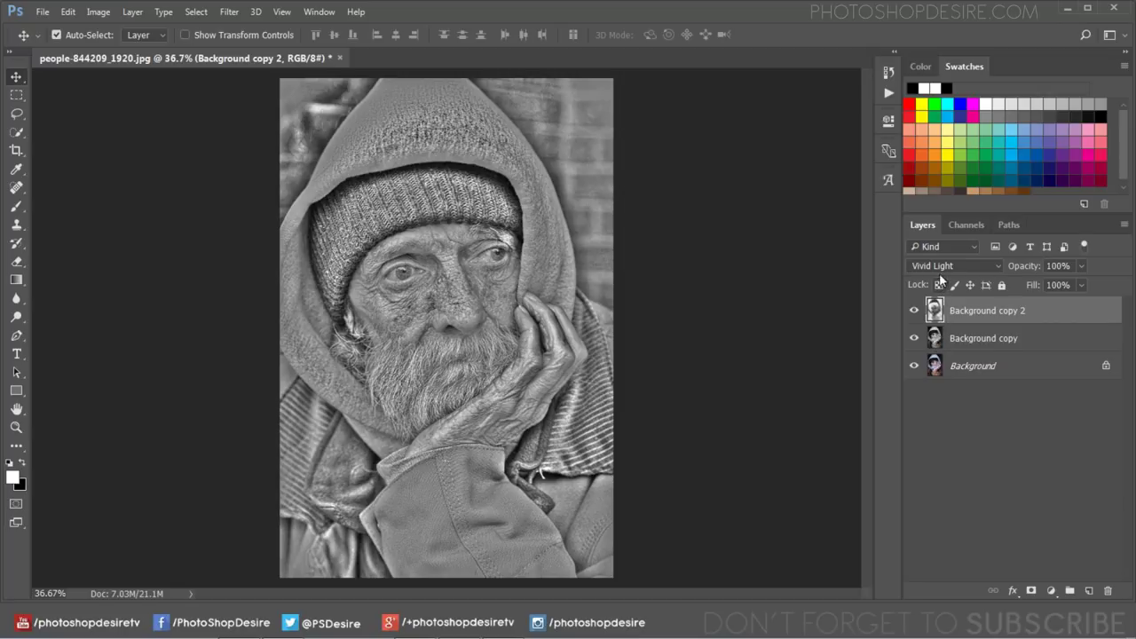
Merge Background copy and Background copy 2 into a single layer.
key("ctrl")
left_click(963, 340, "ctrl")
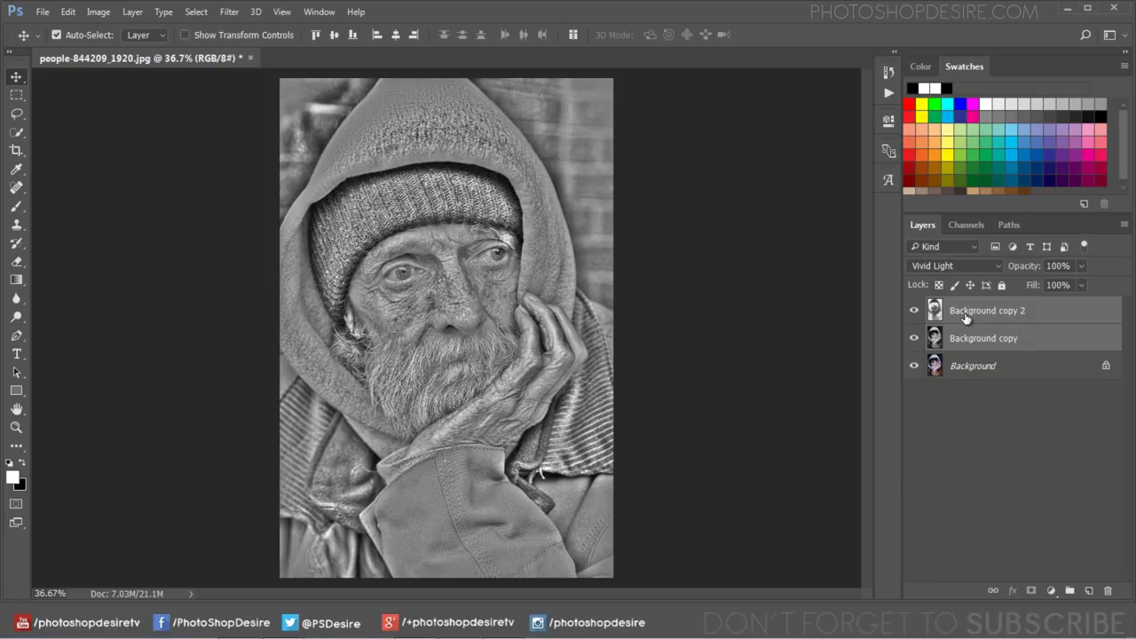
right_click(970, 337)
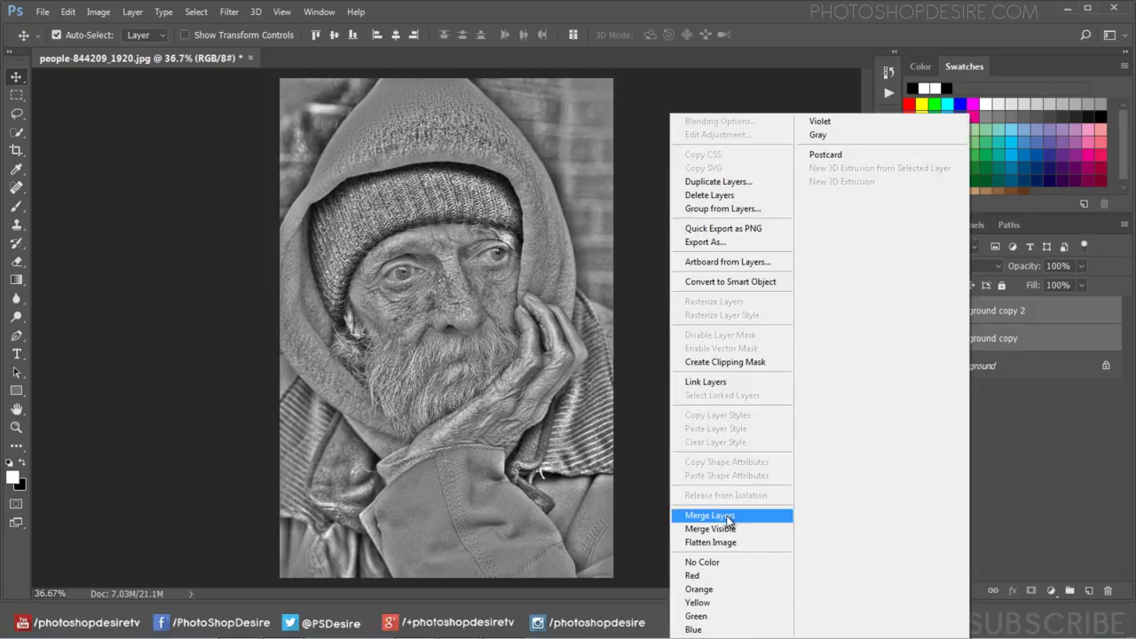
left_click(710, 516)
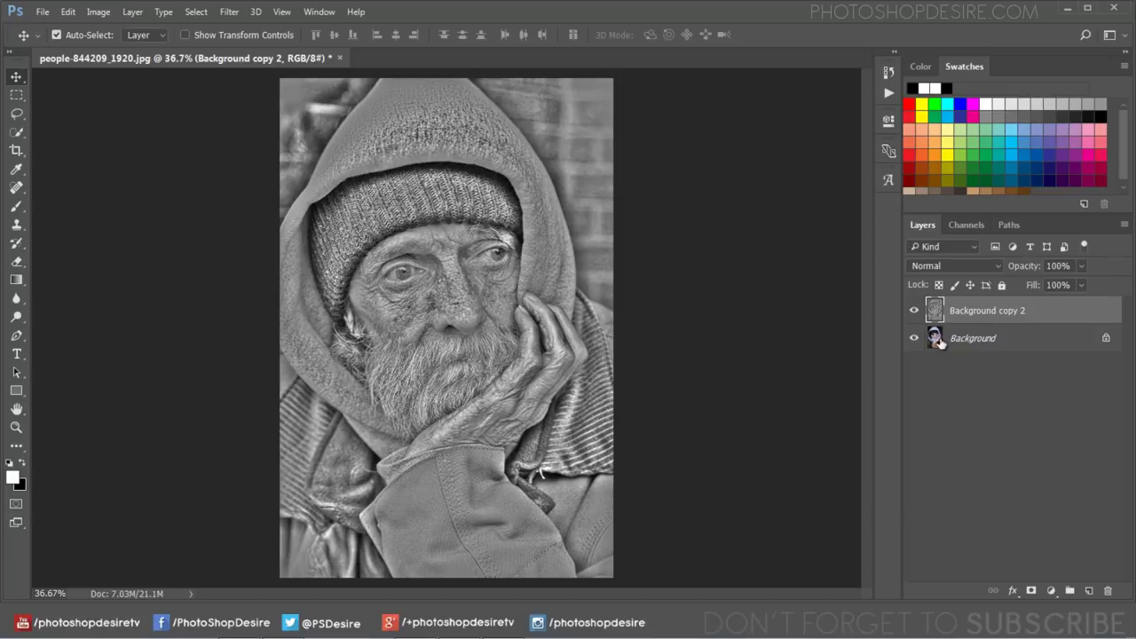
Set the merged layer to Overlay blending and toggle its visibility to compare.
left_click(964, 266)
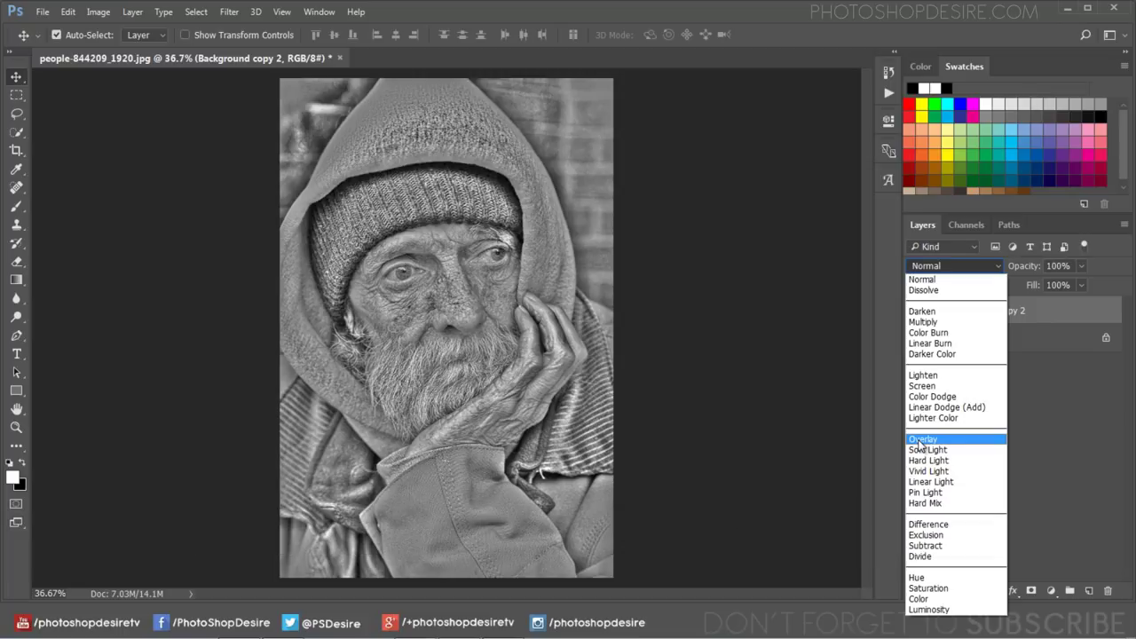
left_click(920, 439)
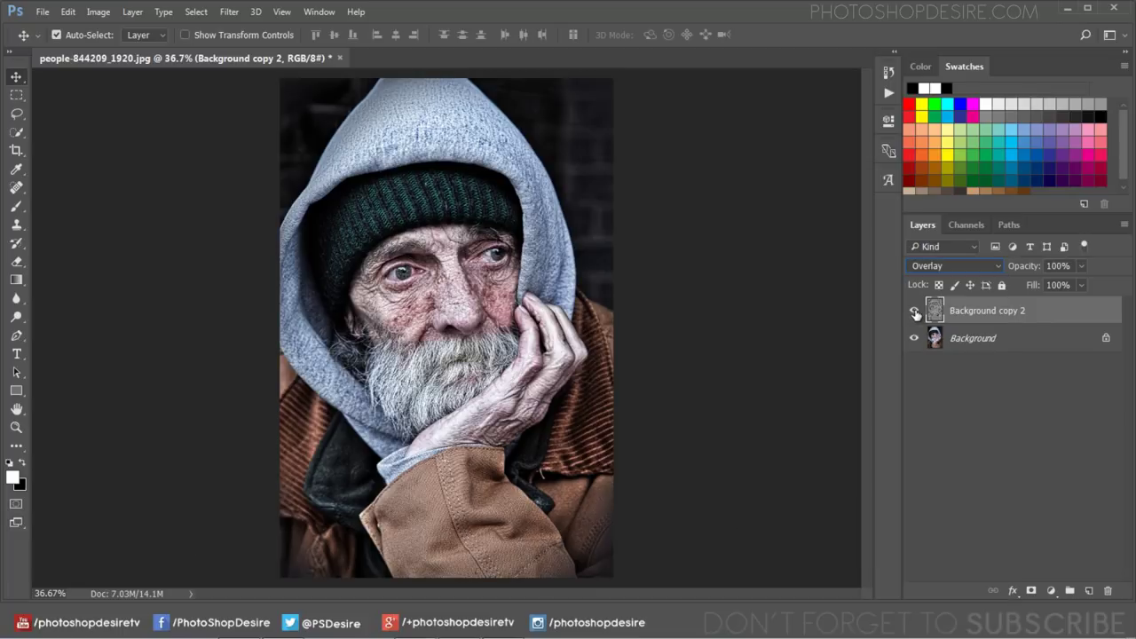
left_click(914, 311)
left_click(915, 312)
left_click(913, 311)
left_click(914, 312)
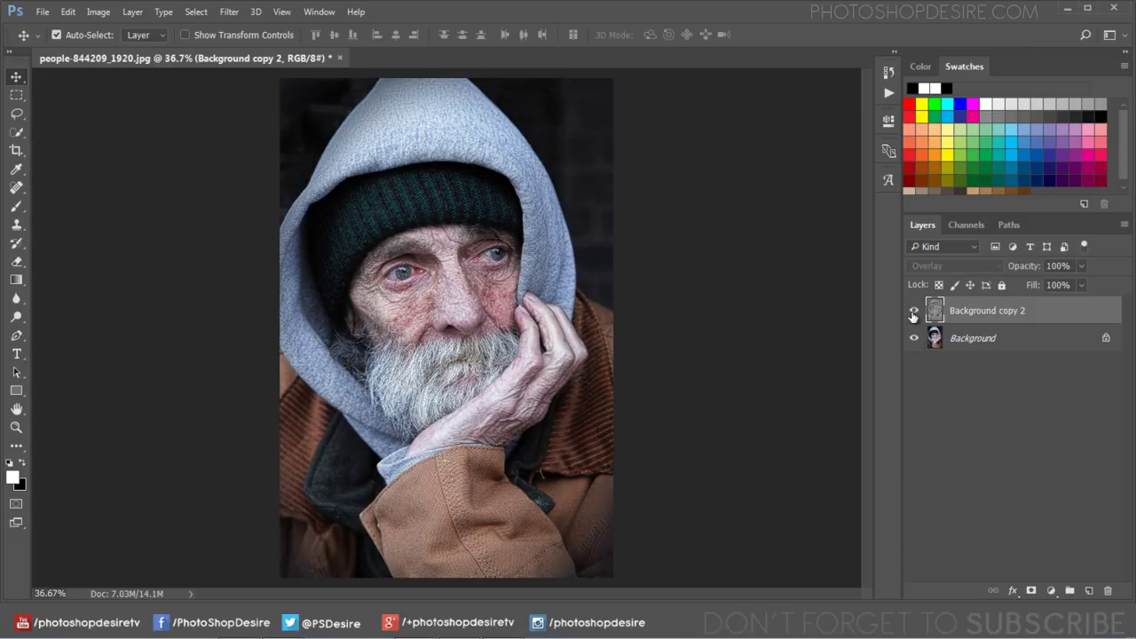
left_click(962, 342)
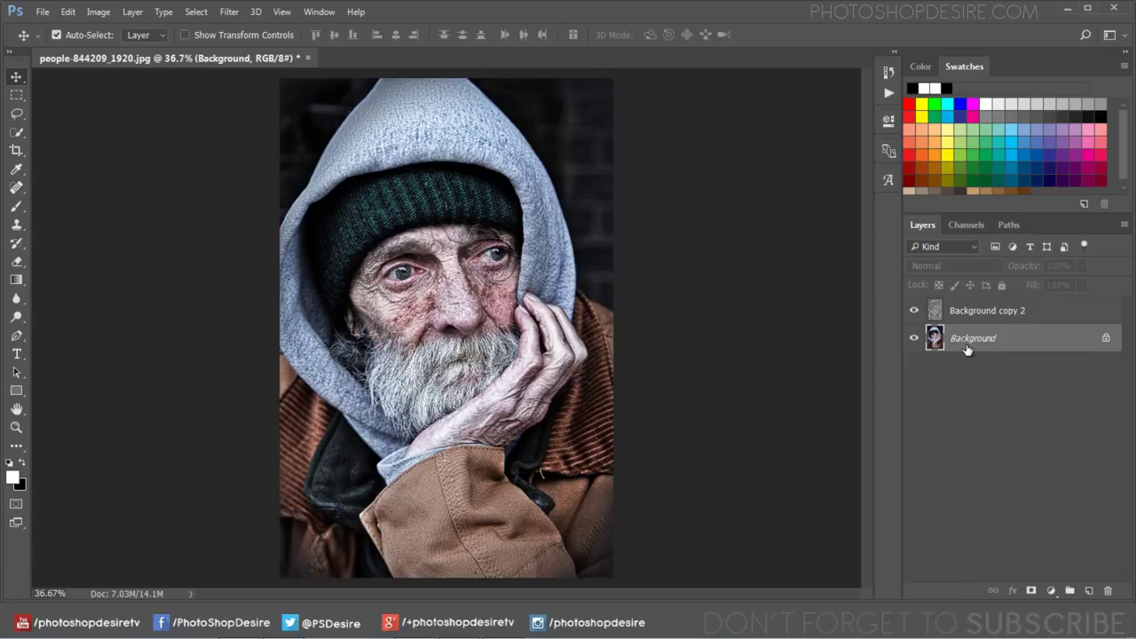
Duplicate Background again, hide Background copy 2, and desaturate the new copy.
right_click(962, 341)
left_click(1024, 371)
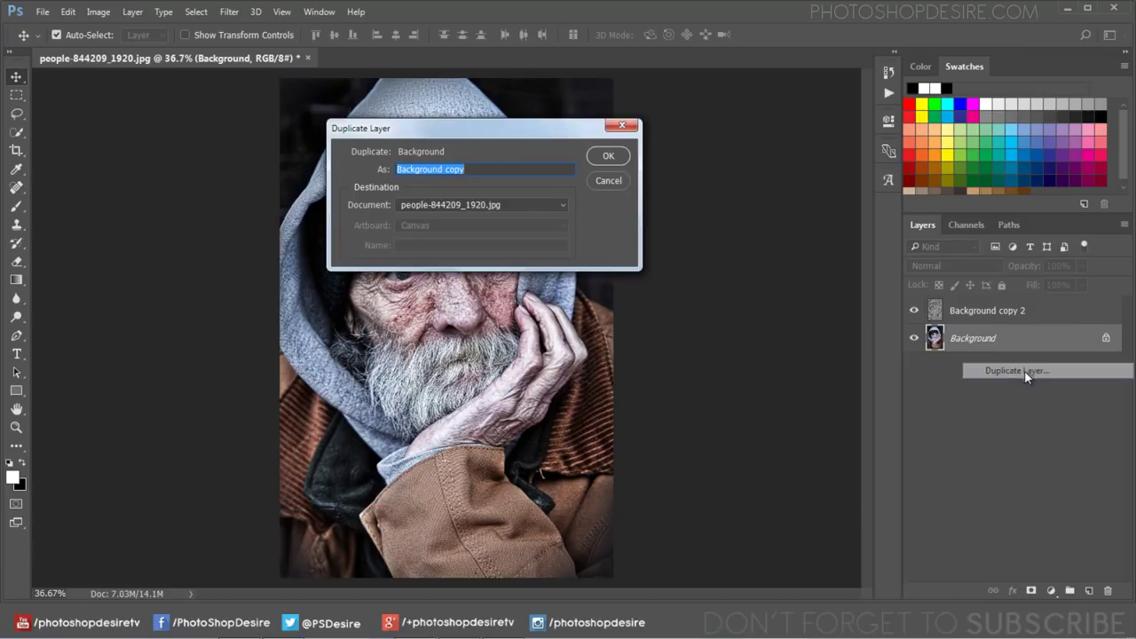
left_click(611, 155)
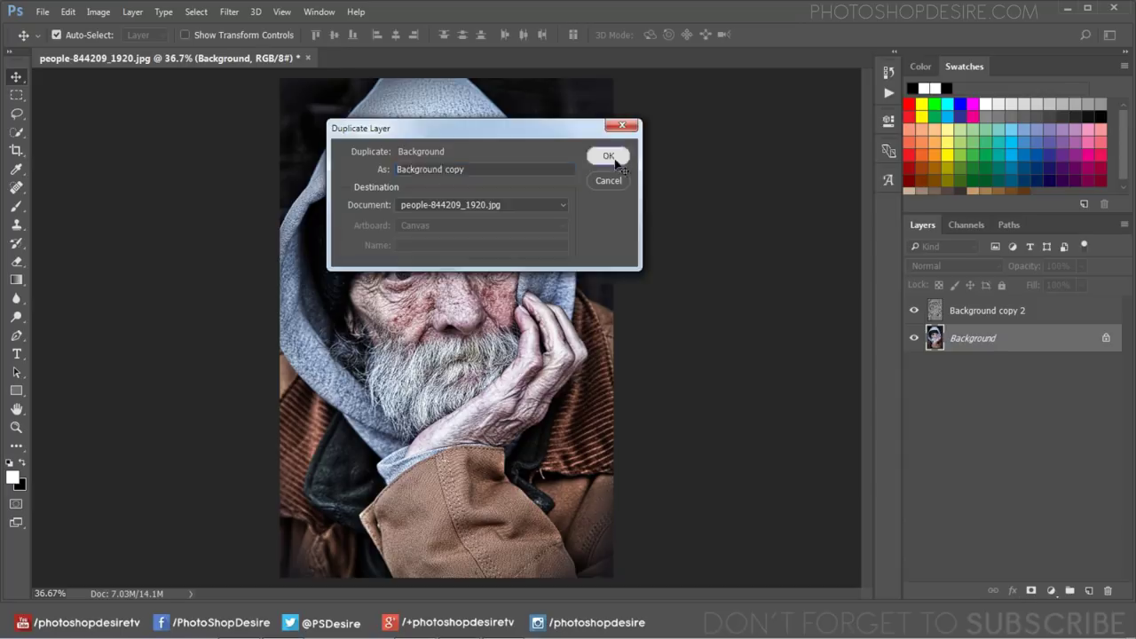
left_click(914, 310)
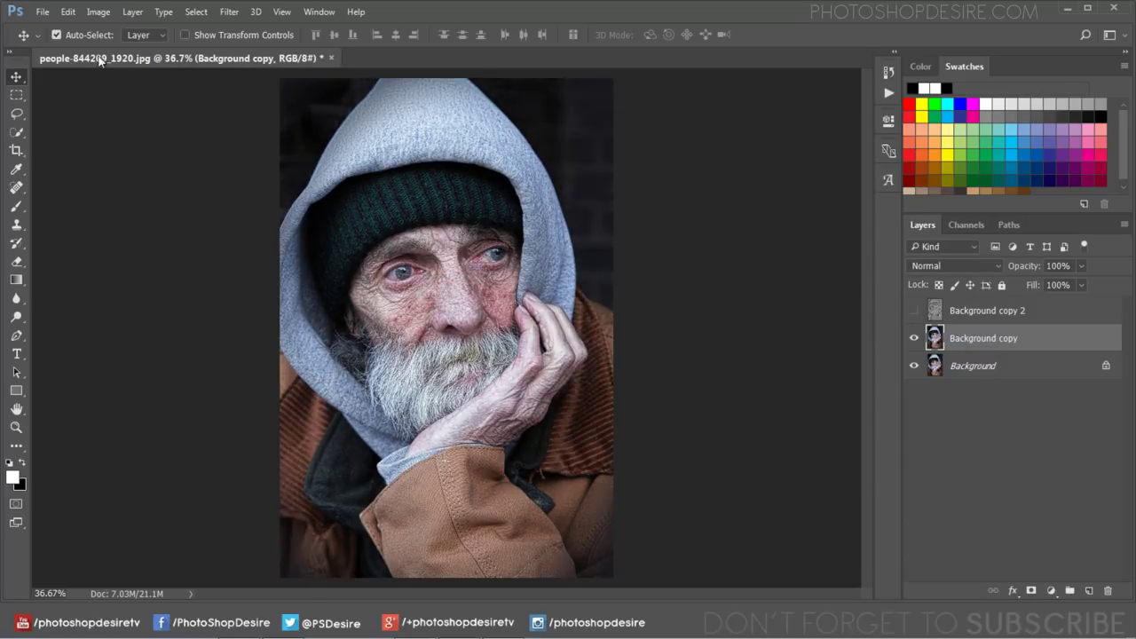
left_click(96, 12)
mouse_move(120, 48)
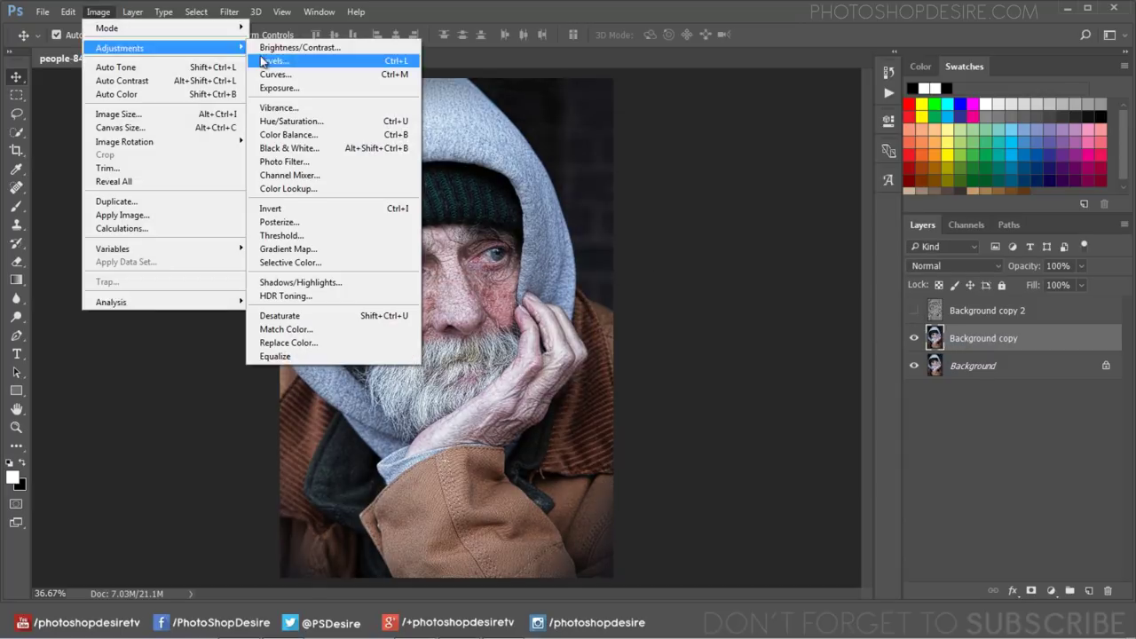
left_click(338, 321)
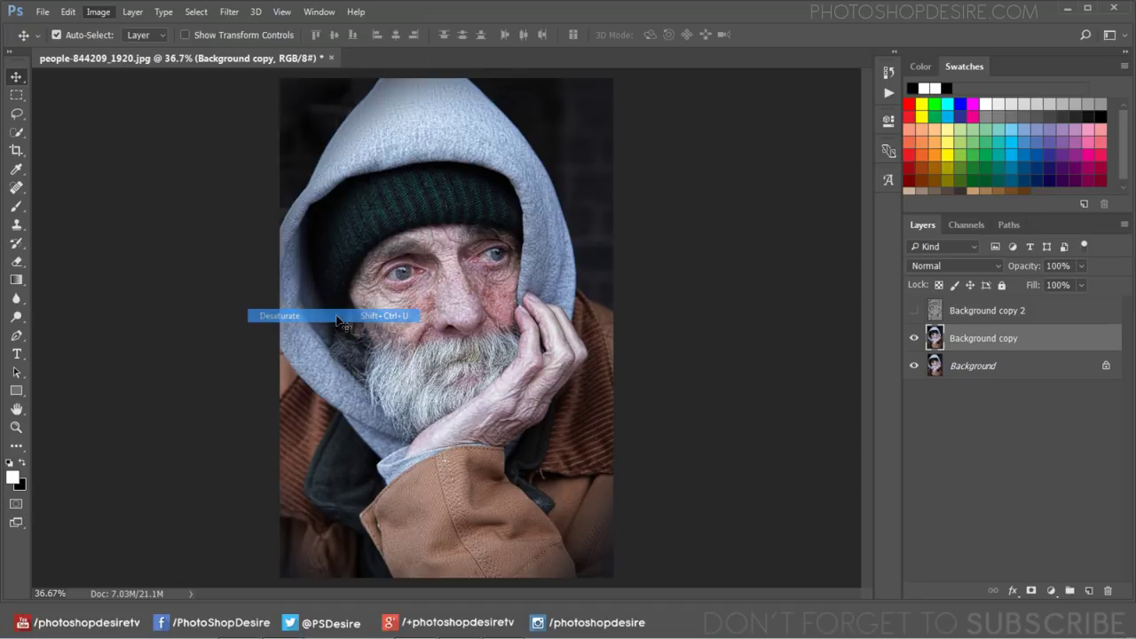
left_click(962, 266)
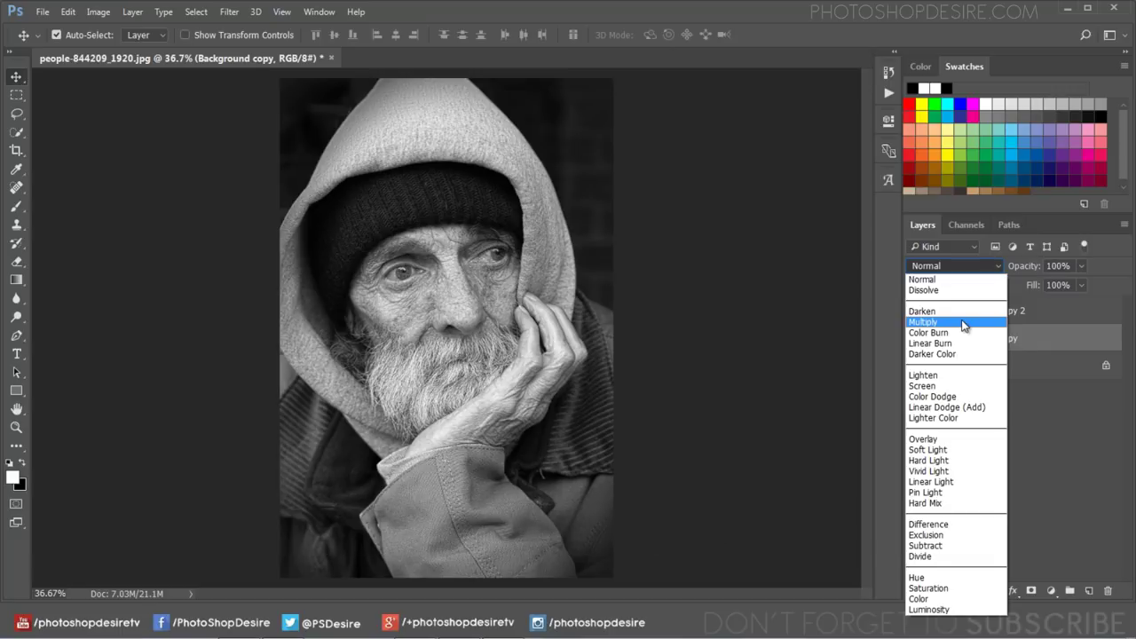
Set Background copy to Multiply, show Background copy 2, and compare other blend modes.
left_click(964, 325)
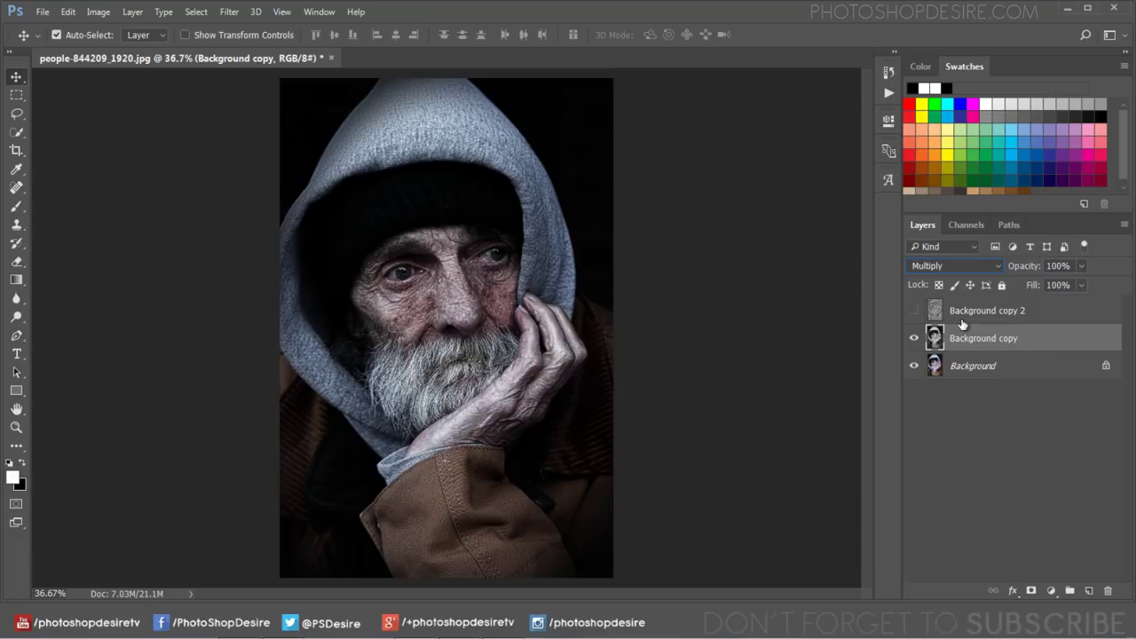
left_click(916, 312)
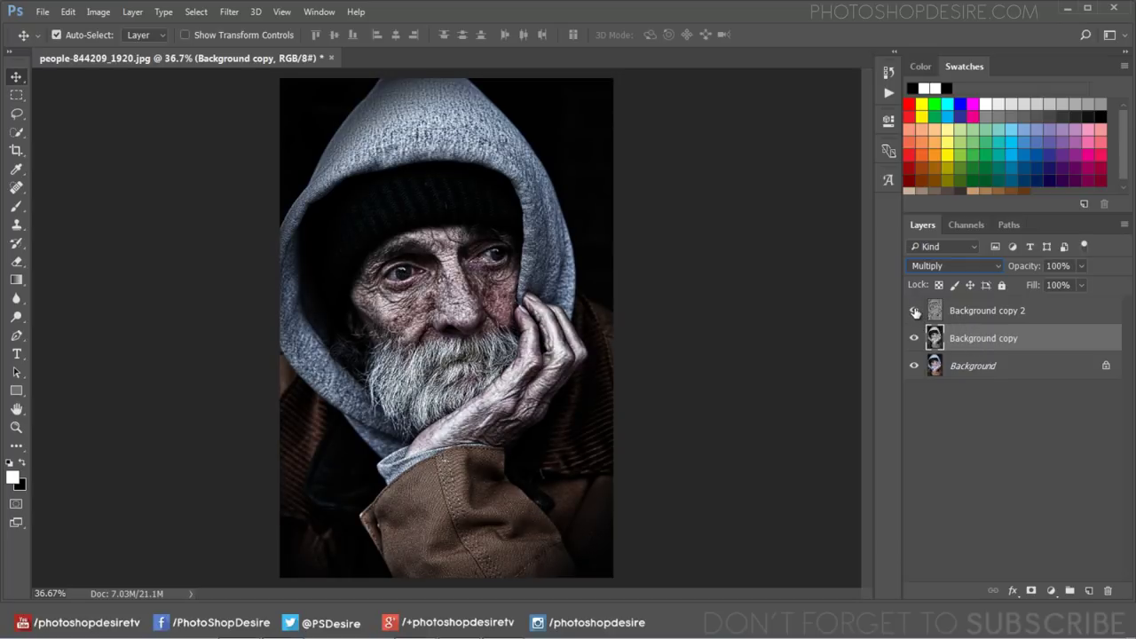
left_click(916, 312)
left_click(915, 310)
key("shift+minus")
key("shift+plus")
key("shift+minus")
key("shift+plus")
Apply Shadows/Highlights to Background copy: Shadows Amount 53%, Tone 69%, Midtone +14.
left_click(98, 12)
mouse_move(120, 48)
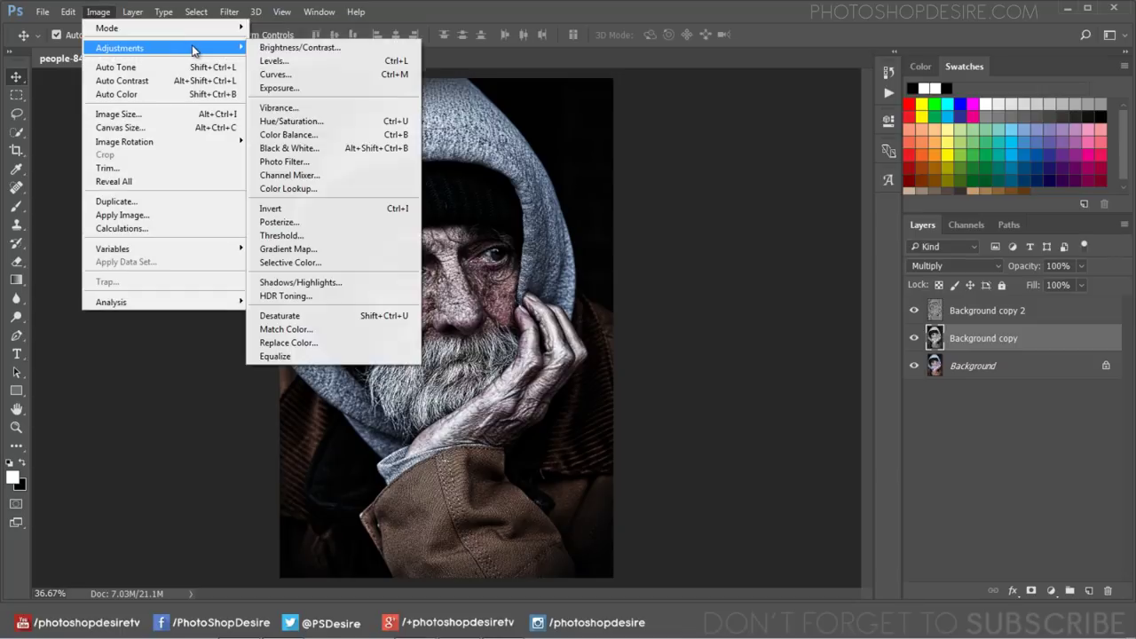
left_click(346, 283)
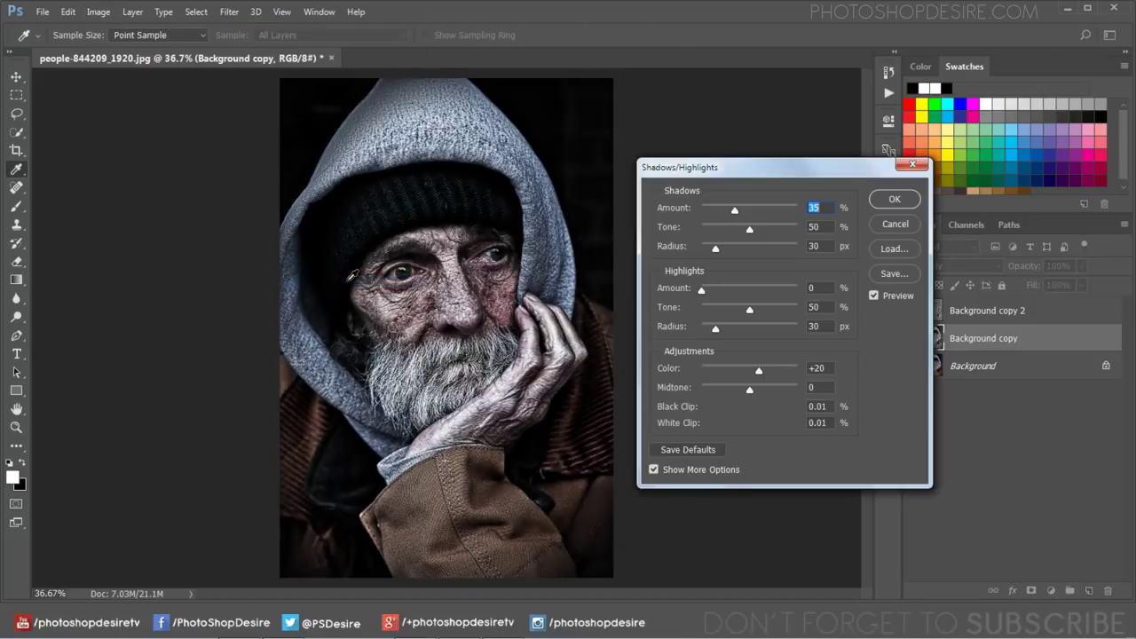
mouse_move(750, 232)
left_mouse_down()
mouse_move(770, 232)
mouse_move(753, 215)
left_mouse_up()
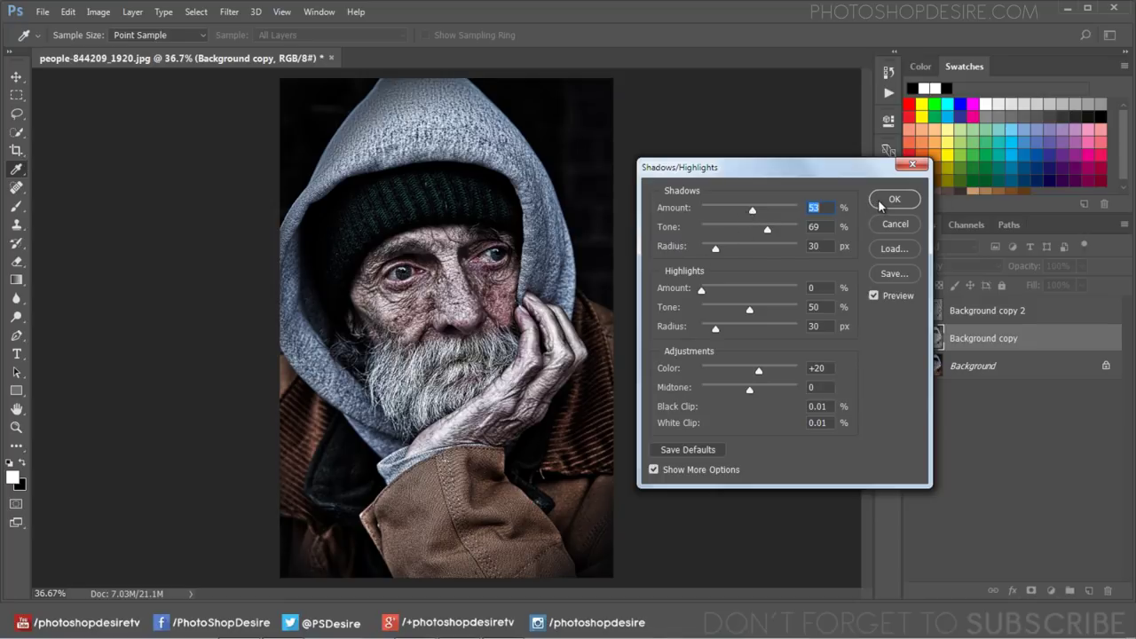
mouse_move(749, 390)
left_mouse_down()
mouse_move(831, 391)
mouse_move(691, 391)
mouse_move(756, 391)
left_mouse_up()
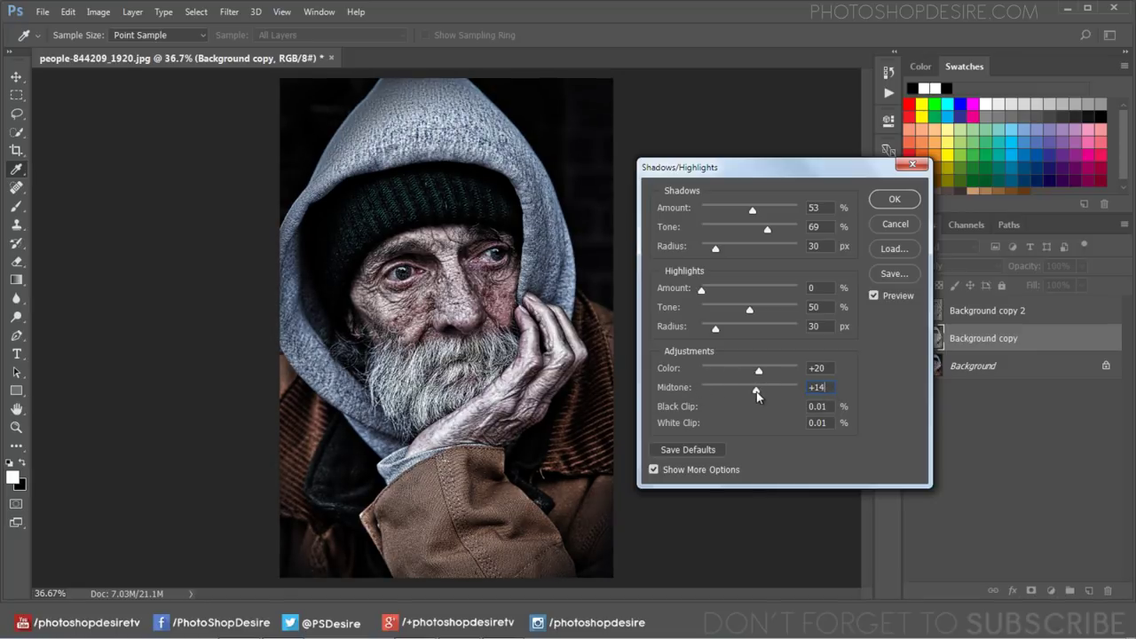
left_click(879, 200)
Compare both copy layers' visibility, then add a new Layer 1 above Background copy 2.
left_click(915, 309)
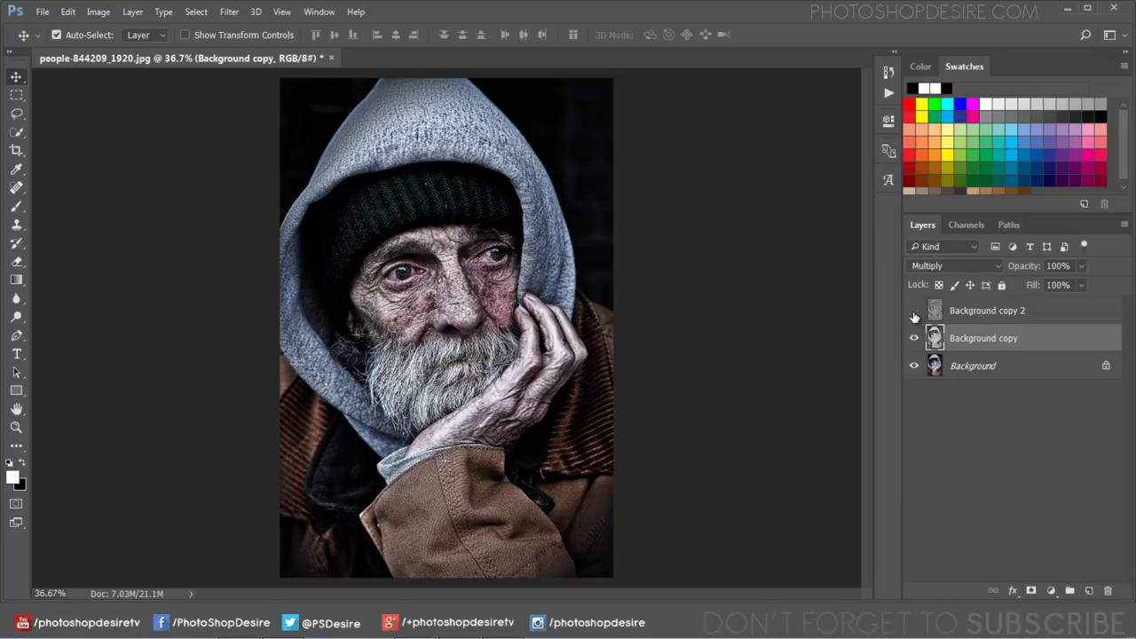
left_click(915, 310)
left_click(914, 339)
left_click(914, 339)
left_click(962, 312)
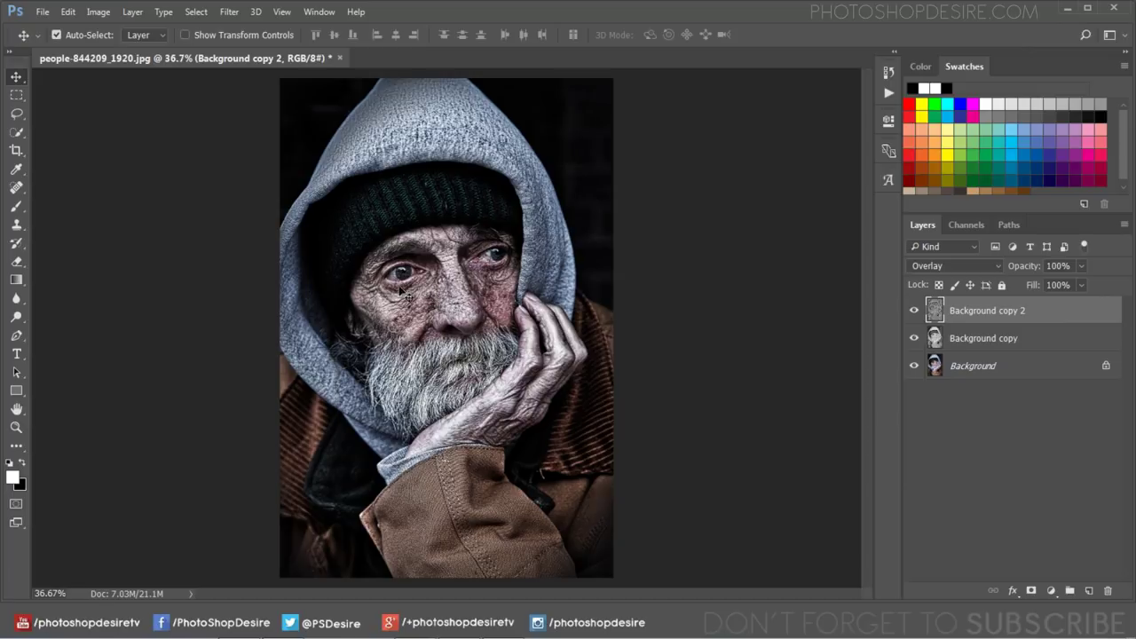
scroll(410, 281, "up", 2)
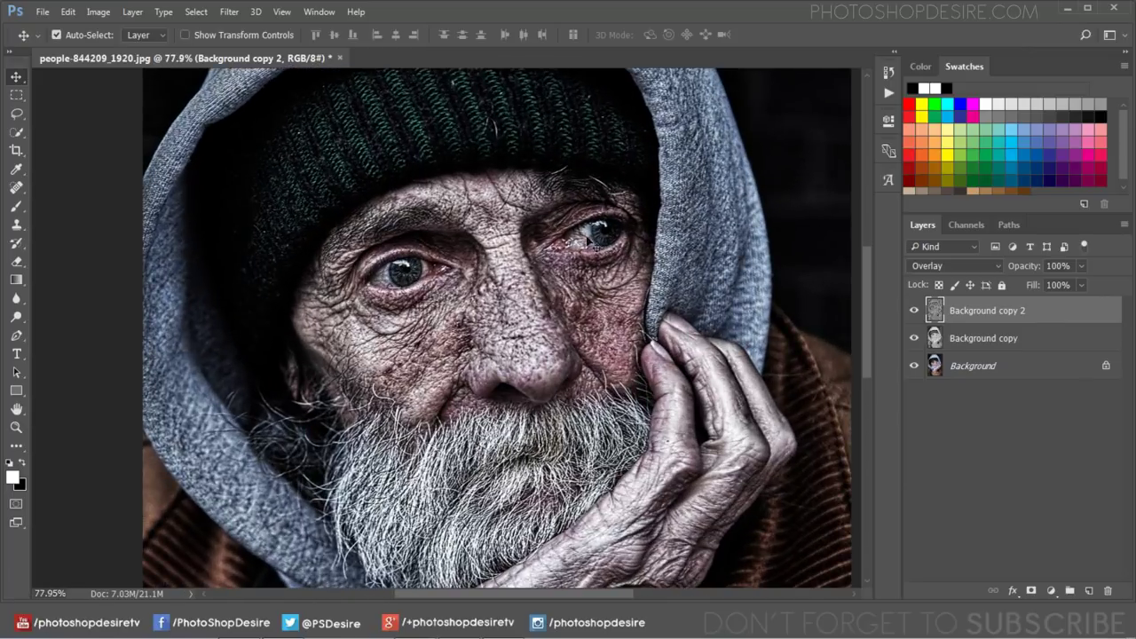
left_click(1088, 590)
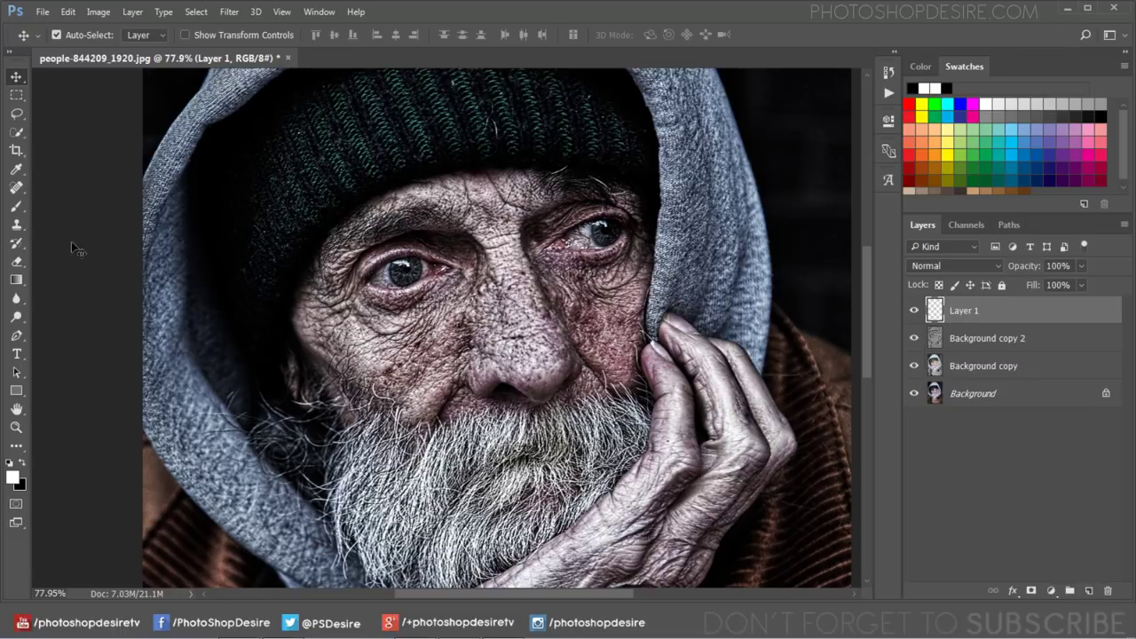
Paint soft white brush strokes over both irises on Layer 1.
left_click(16, 206)
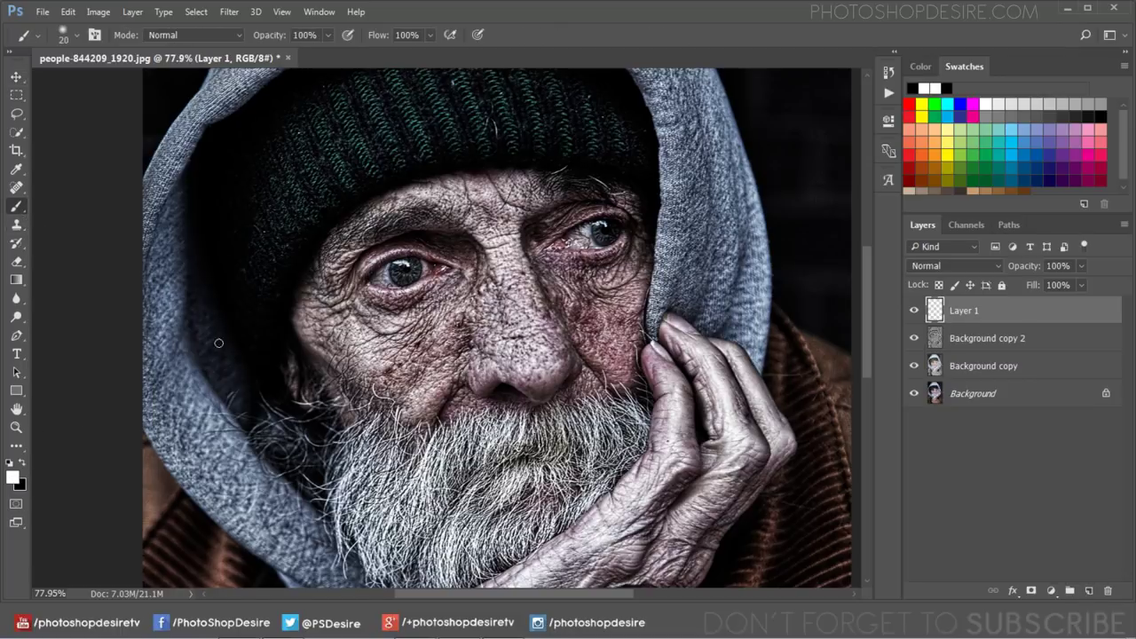
scroll(399, 267, "up", 2)
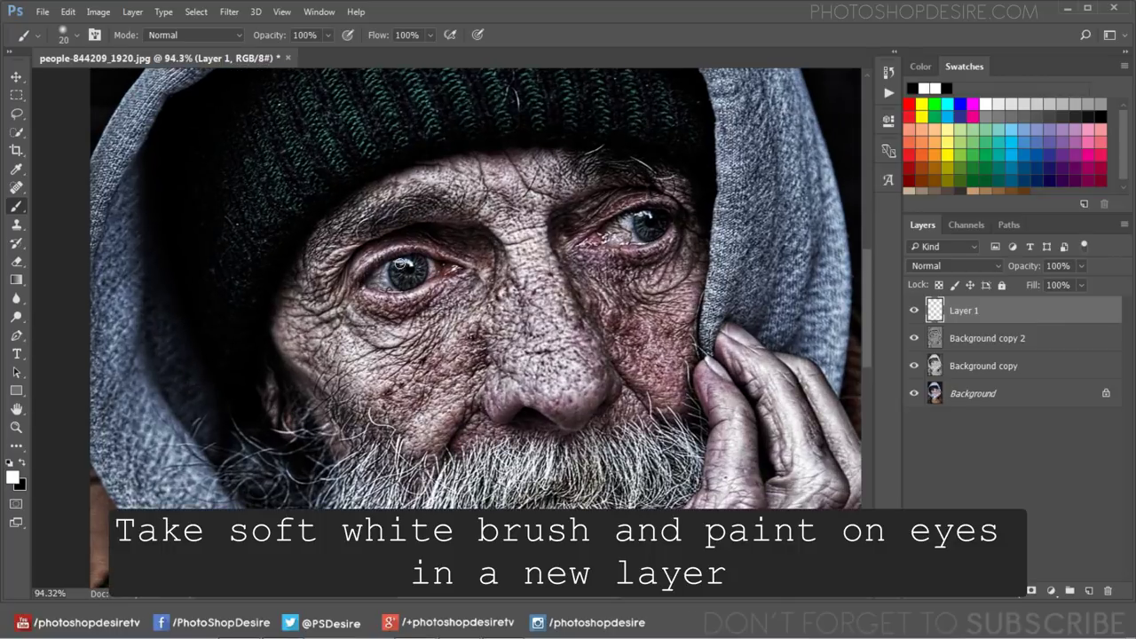
mouse_move(401, 265)
left_mouse_down()
mouse_move(422, 274)
mouse_move(410, 261)
left_mouse_up()
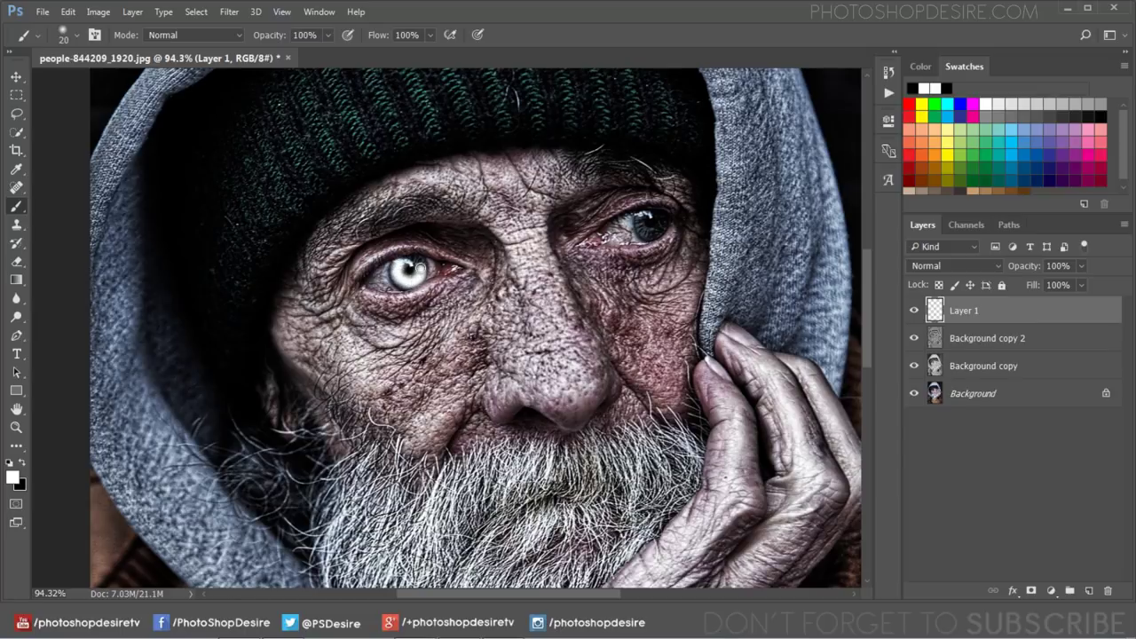
left_click_drag(642, 219, 649, 231)
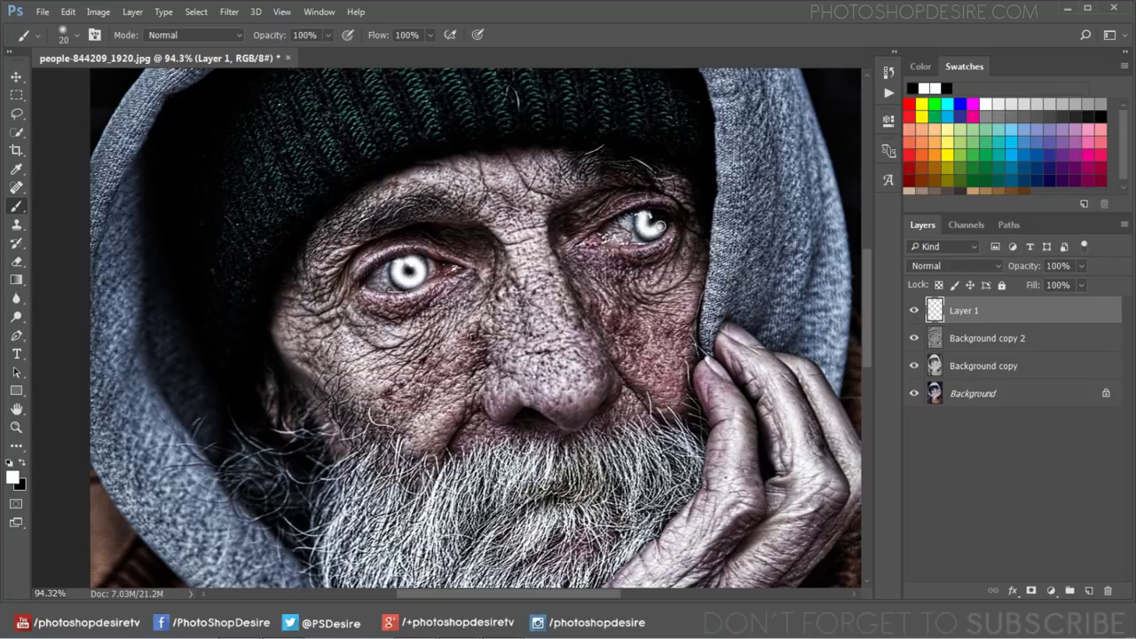
left_click_drag(649, 232, 622, 249)
scroll(368, 271, "down", 3)
scroll(345, 302, "down", 5)
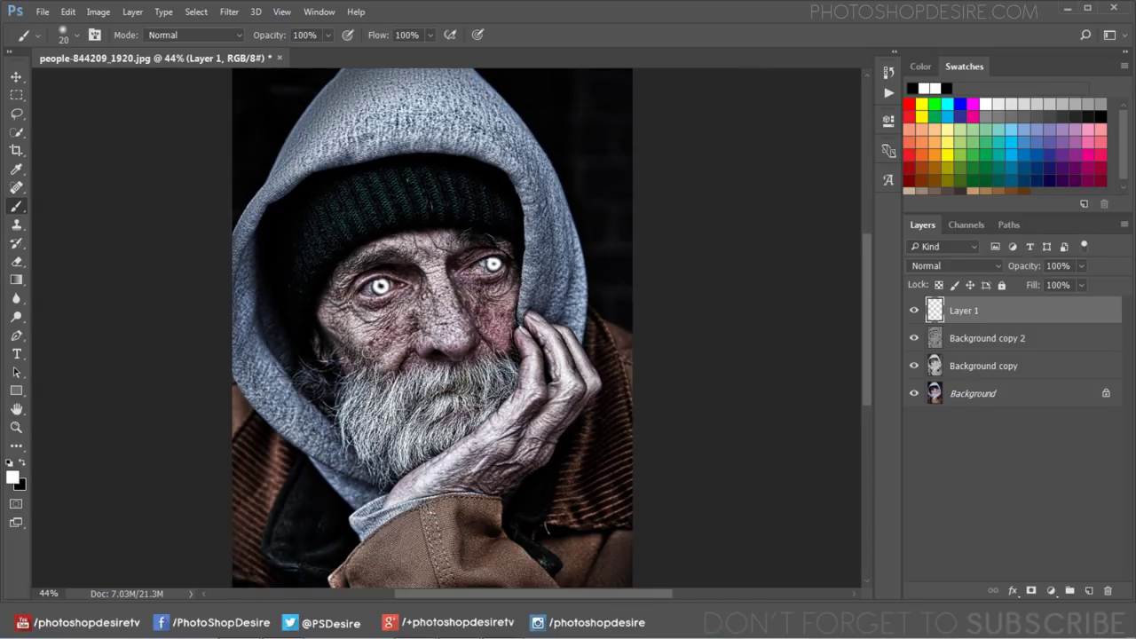
Set Layer 1's blend mode to Overlay and toggle its visibility to compare the eyes.
left_click(971, 266)
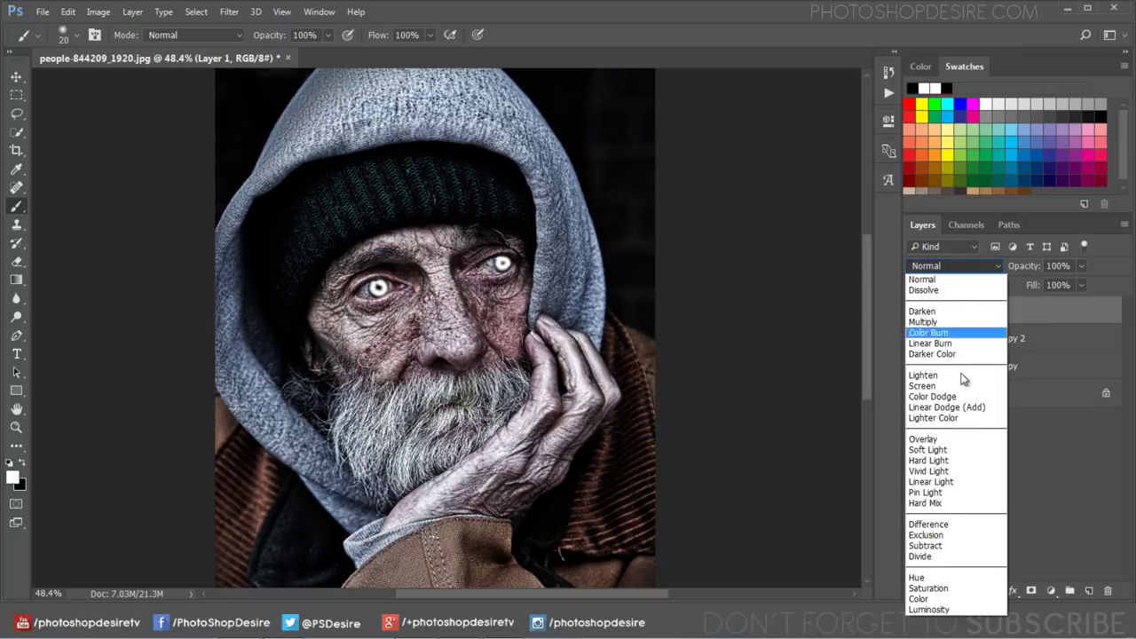
left_click(963, 440)
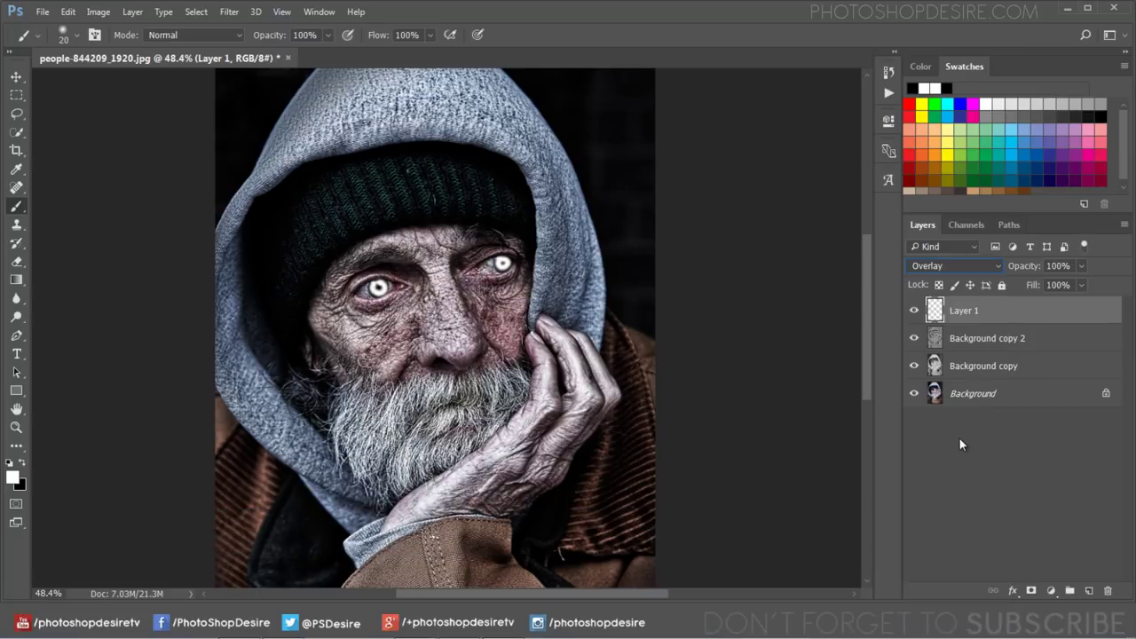
left_click(914, 313)
left_click(913, 313)
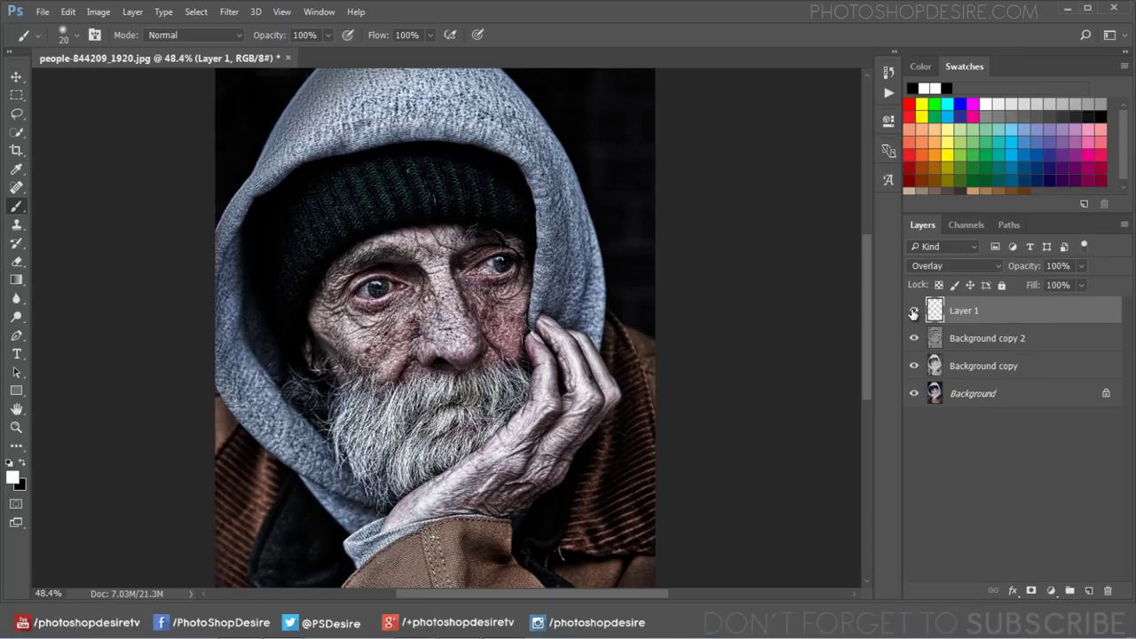
left_click(913, 312)
left_click(913, 313)
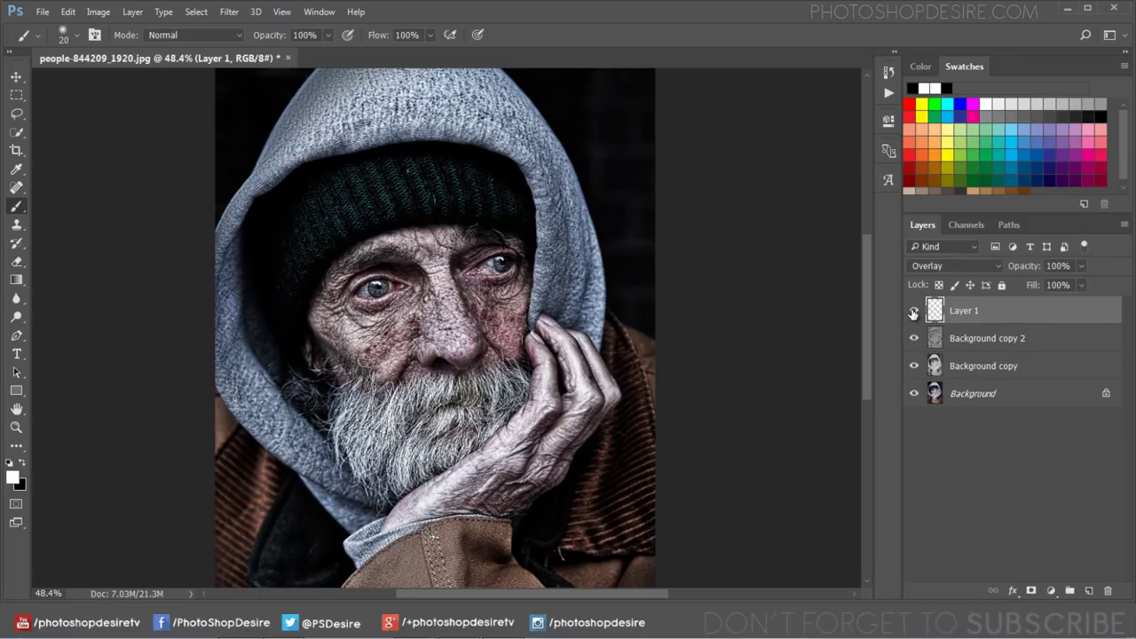
Duplicate Layer 1 and lower the copy's opacity to 50%, checking the glow.
right_click(967, 316)
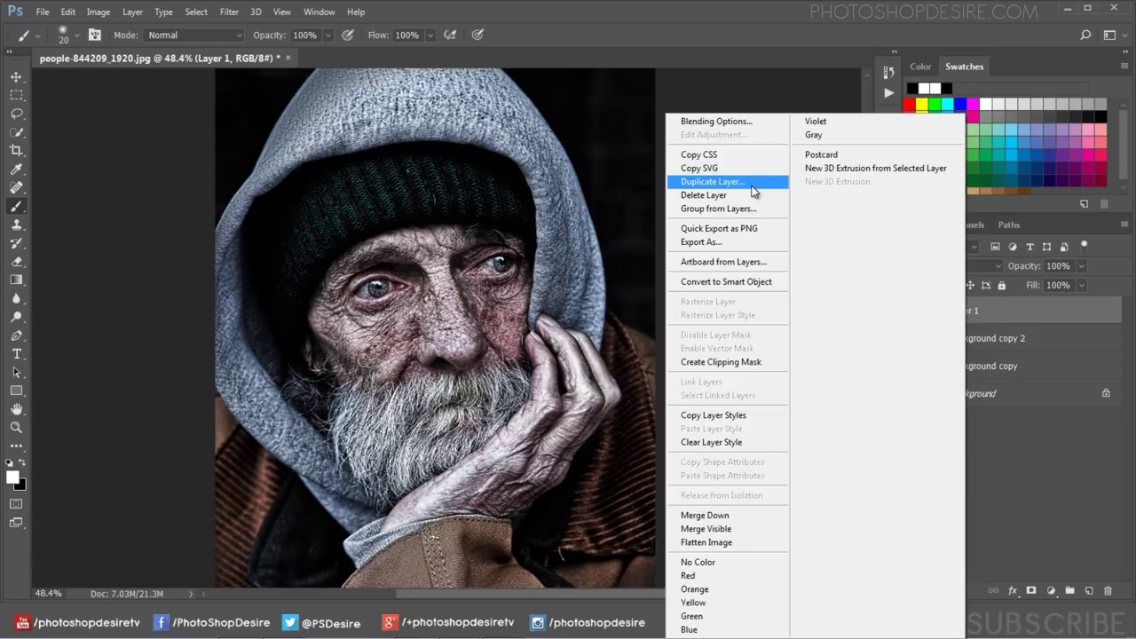
left_click(752, 191)
key("Return")
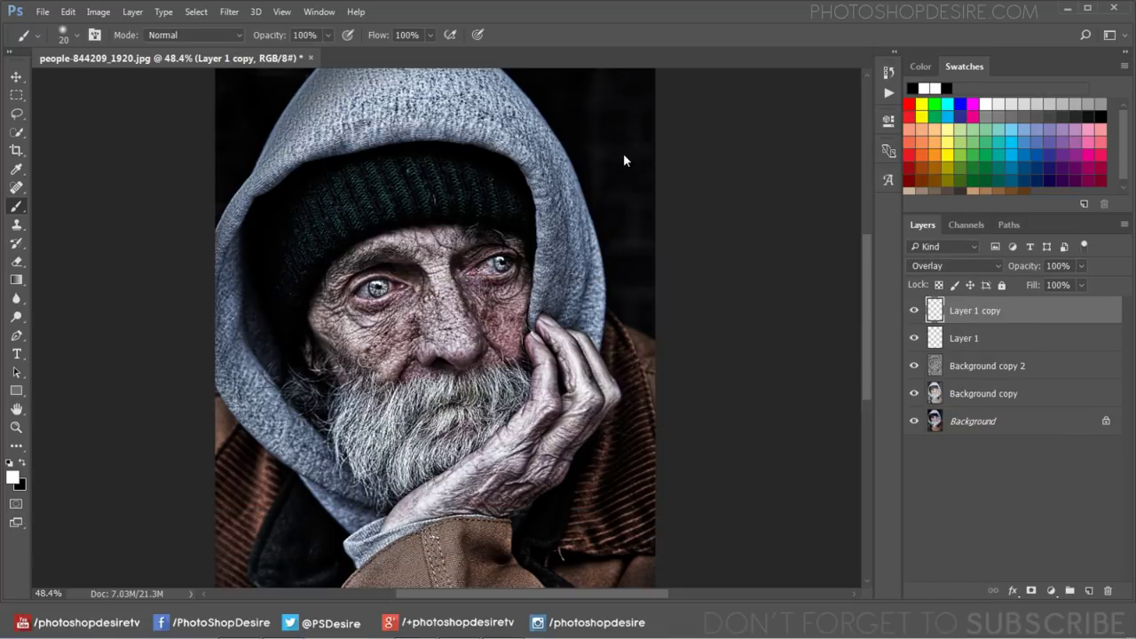
left_click(914, 310)
left_click(914, 311)
left_click_drag(1020, 266, 985, 266)
left_click(916, 311)
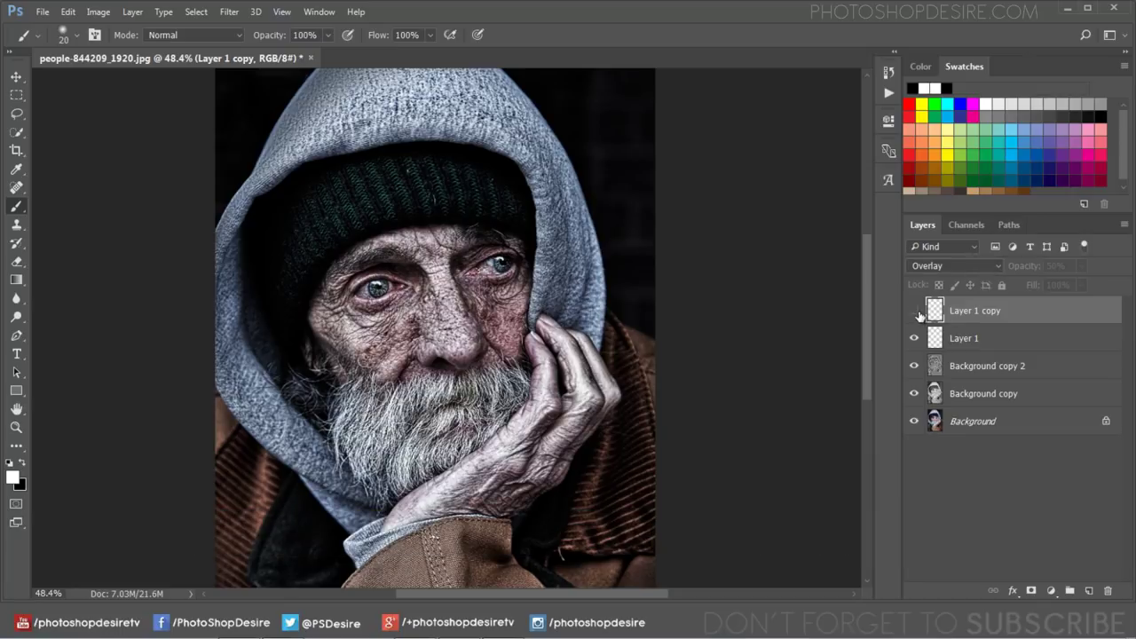
left_click(916, 311)
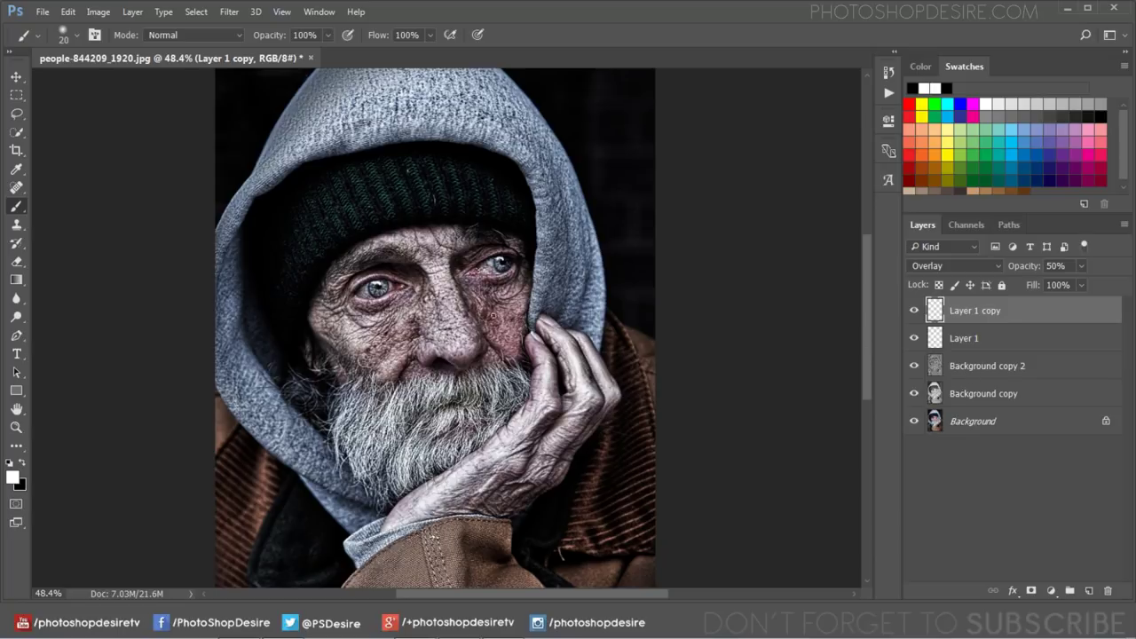
left_click(16, 77)
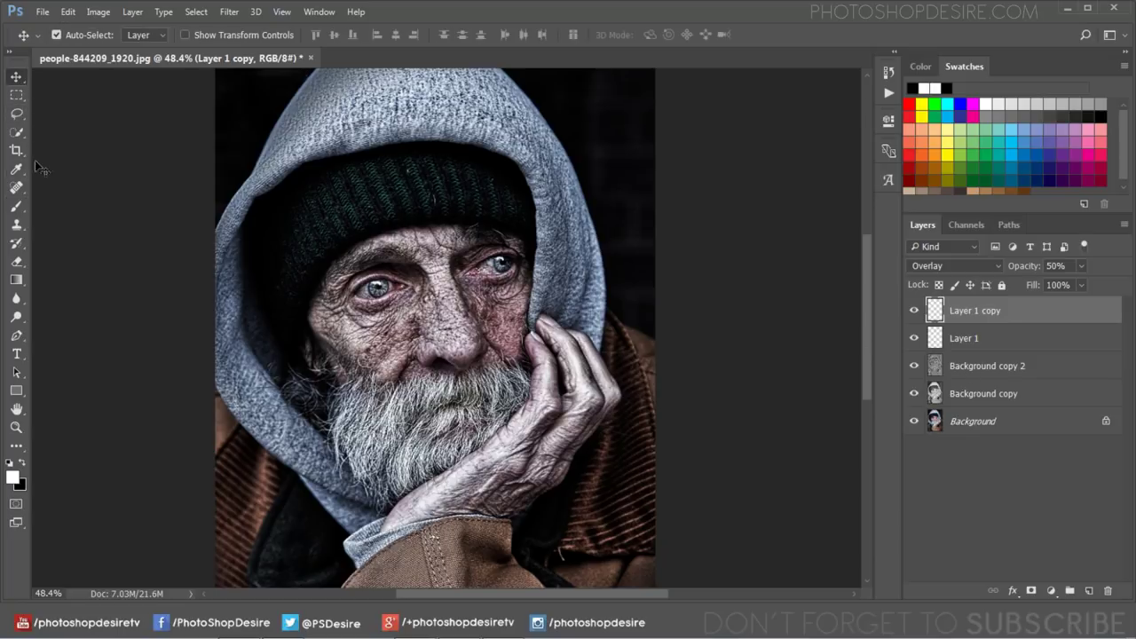
Zoom out to the whole portrait and add a Color Lookup adjustment layer.
left_click(16, 427)
left_click(444, 35)
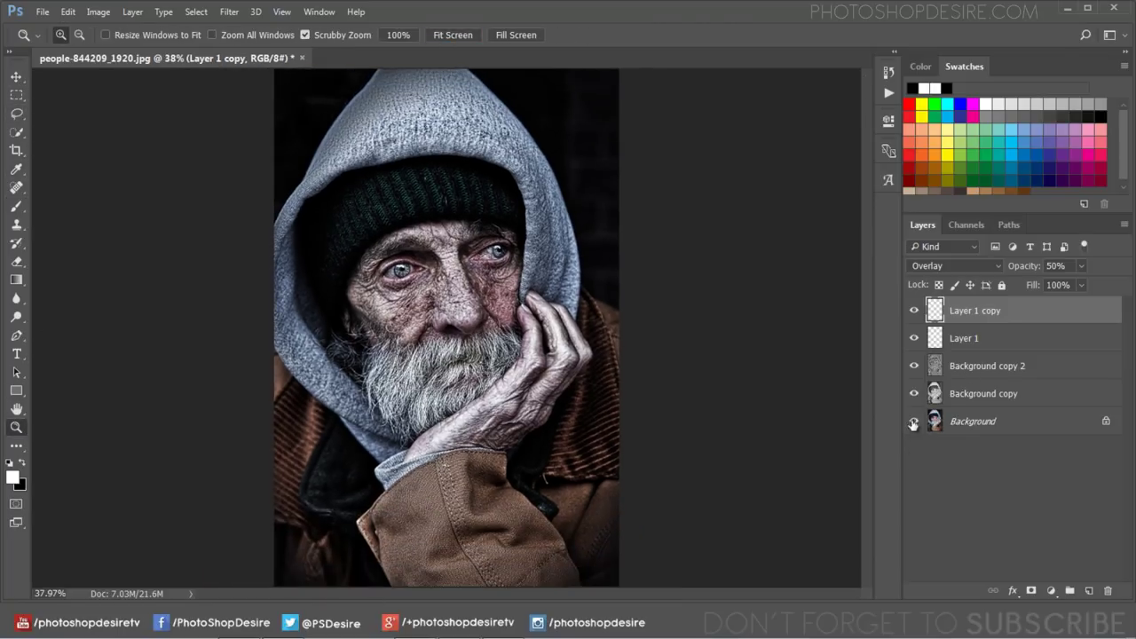
left_click(1051, 590)
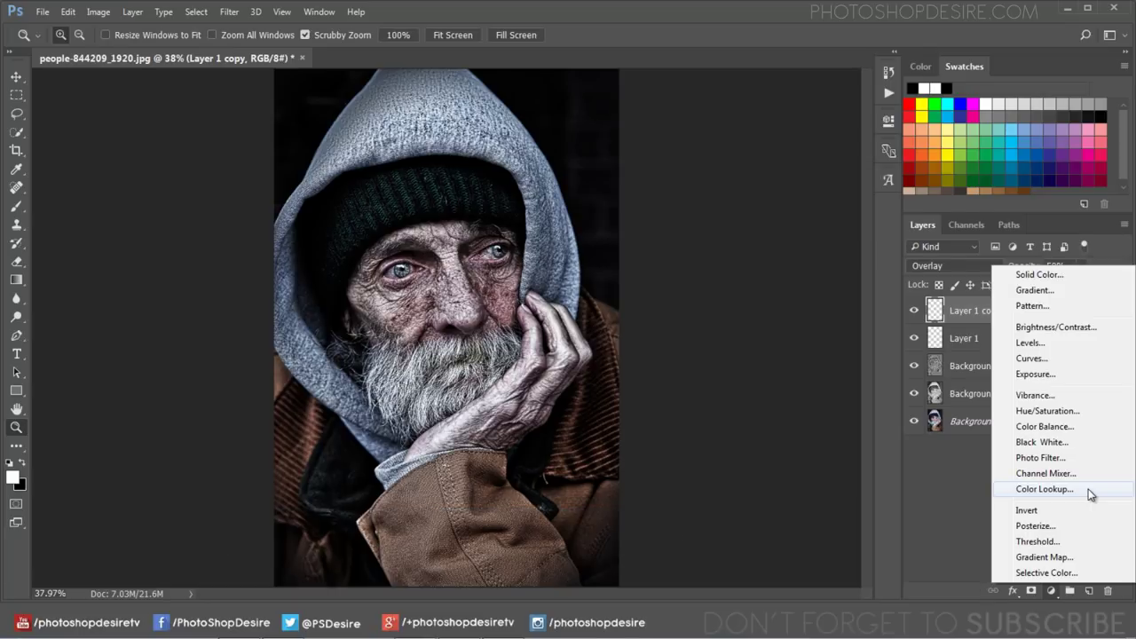
left_click(1045, 489)
Preview lookup presets and settle on the Fuji ETERNA 250D Kodak 2395 3DLUT file.
left_click(795, 163)
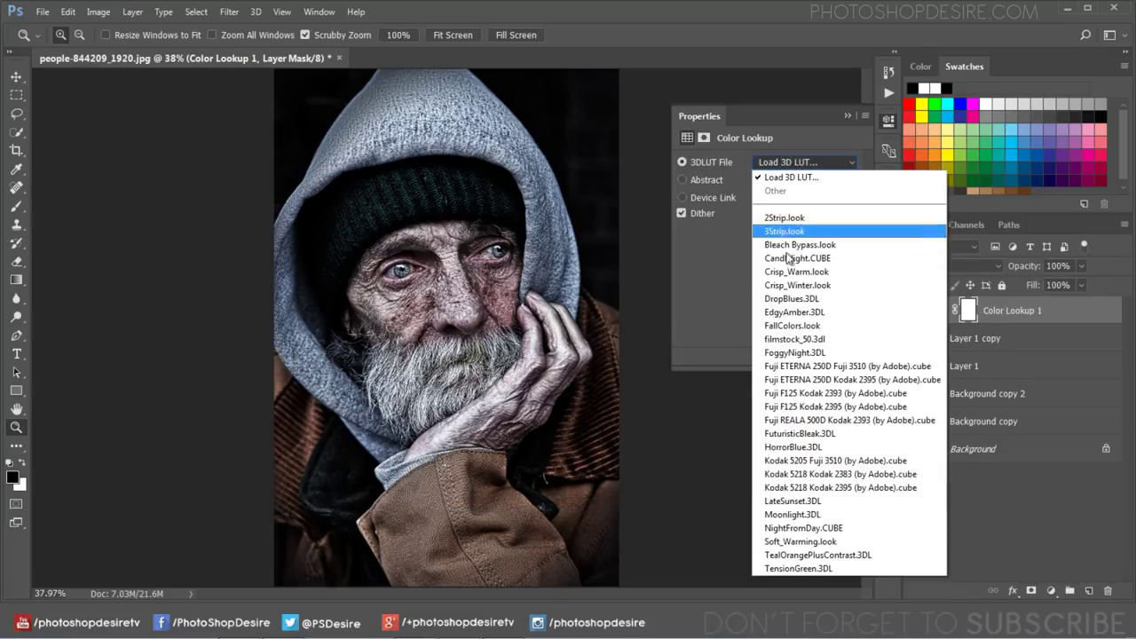
left_click(796, 327)
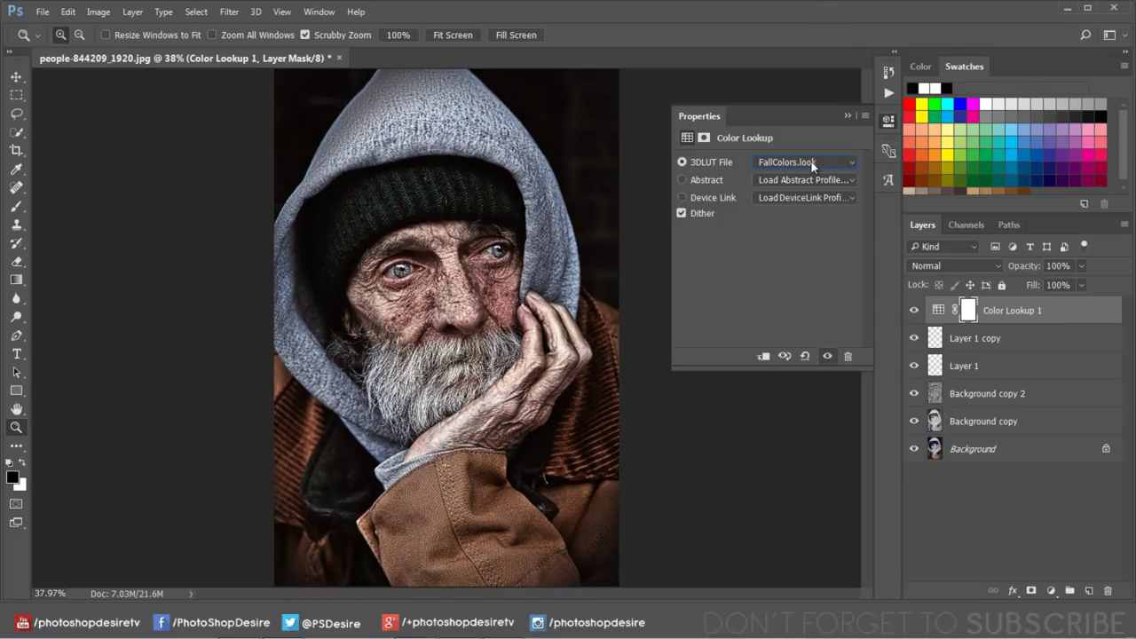
key("Down")
key("Down")
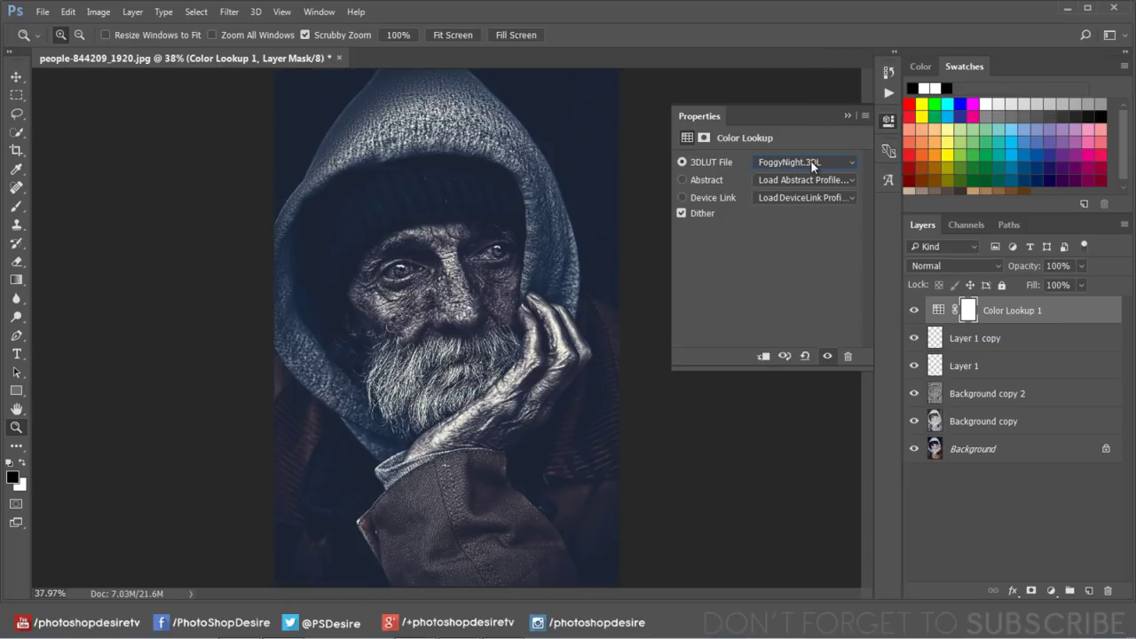
key("Down")
key("Down")
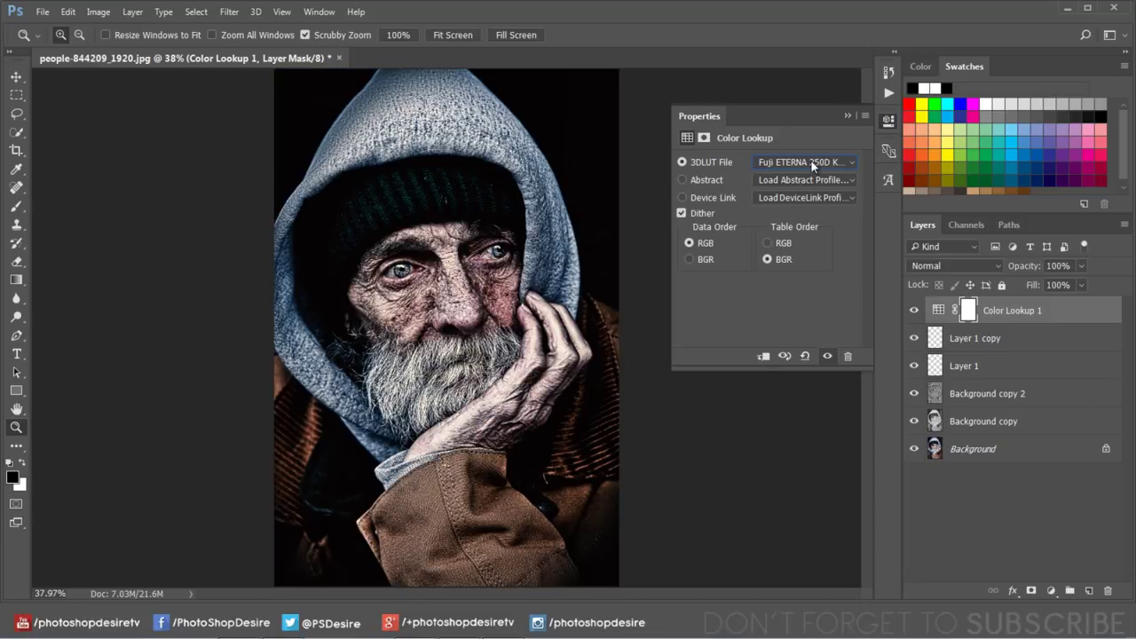
left_click(812, 162)
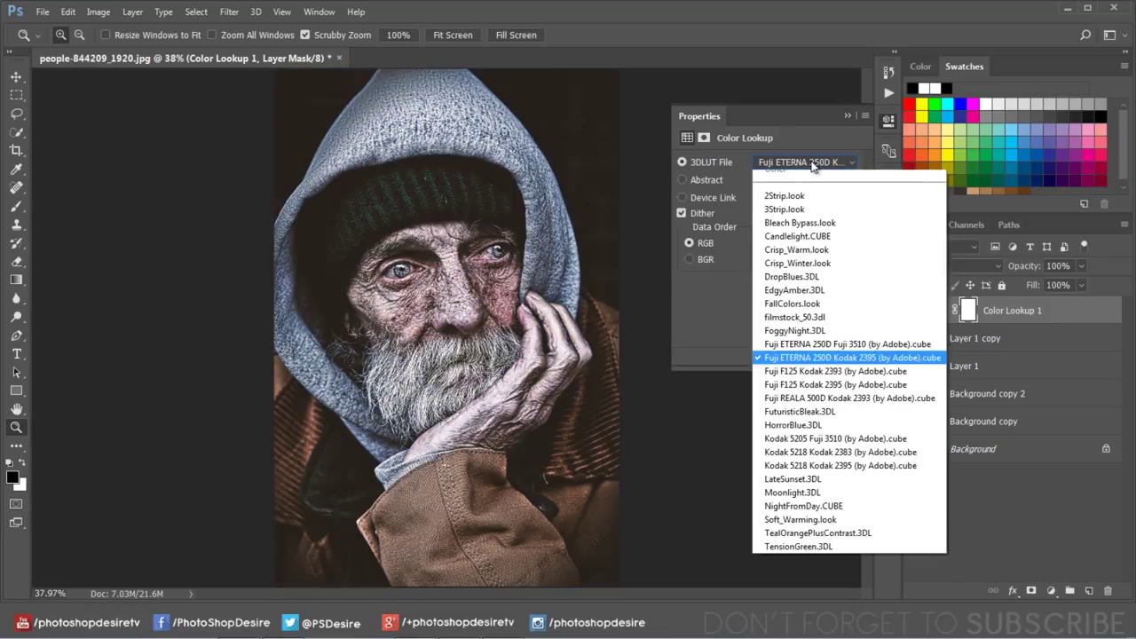
left_click(785, 385)
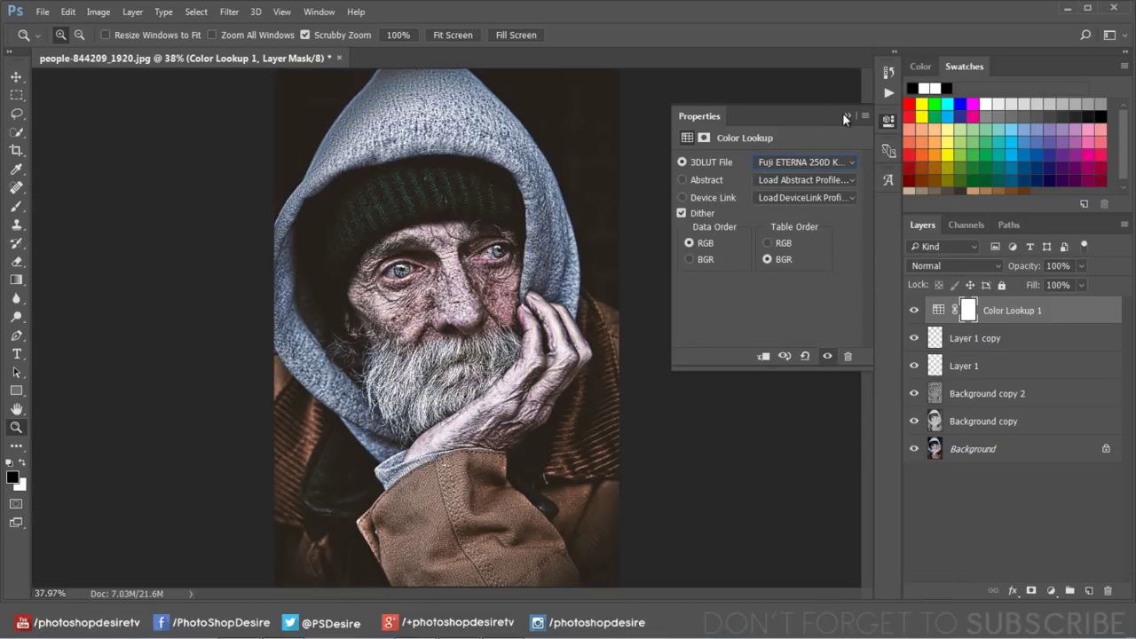
left_click(842, 113)
Compare the Color Lookup grade against the original Background photo.
left_click(915, 312)
left_click(914, 312)
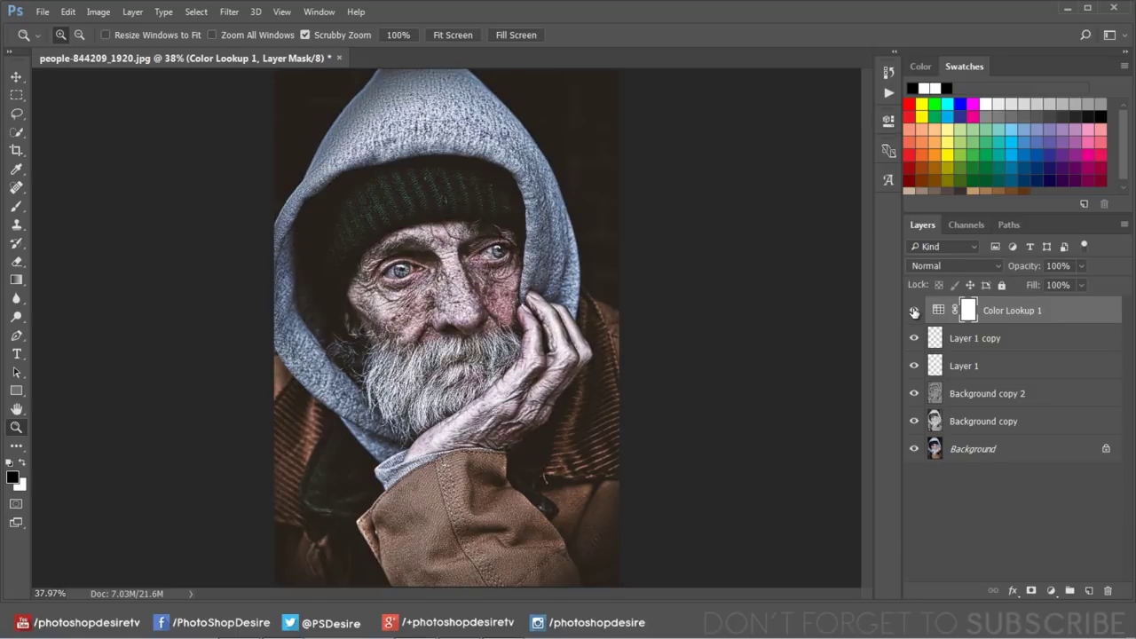
left_click(915, 449, "alt")
left_click(915, 449, "alt")
left_click(914, 449, "alt")
left_click(914, 449, "alt")
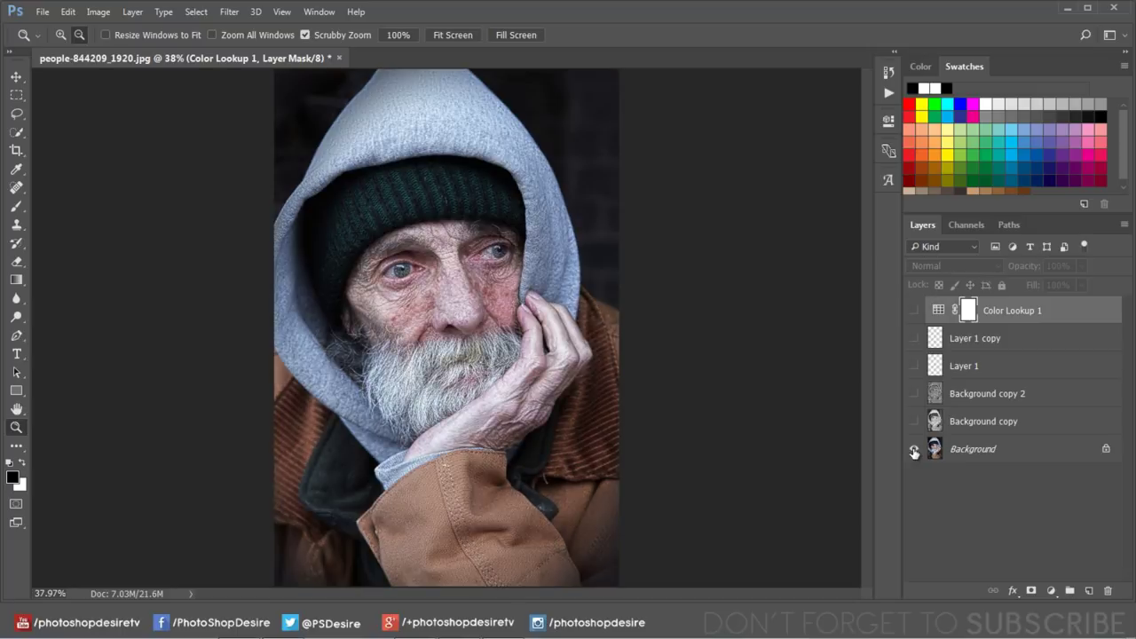
left_click(914, 449, "alt")
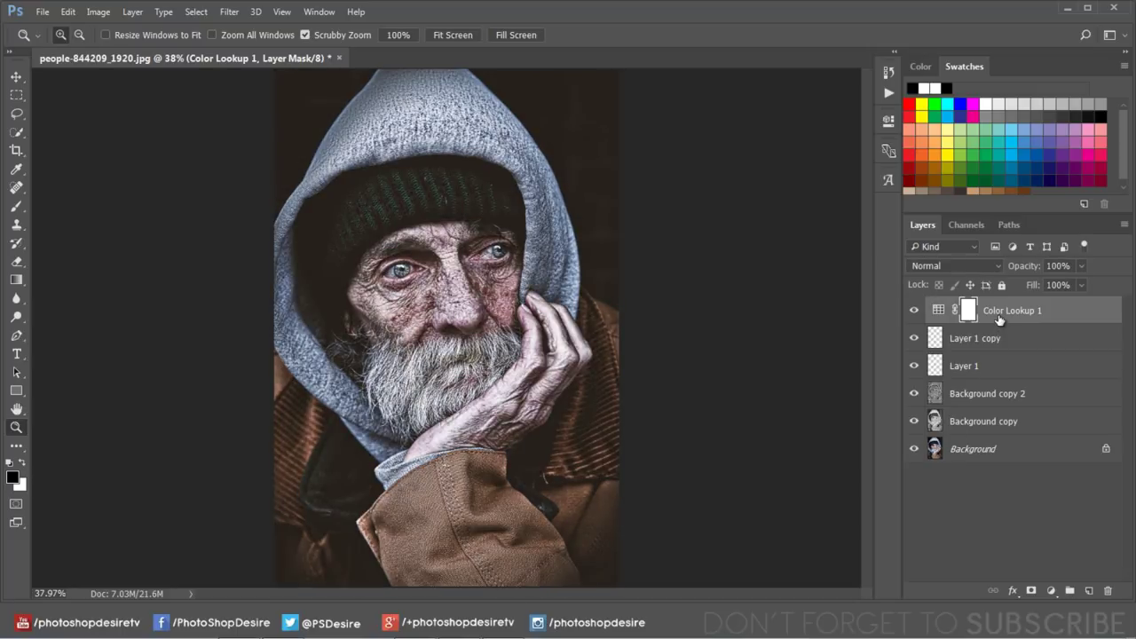
left_click(996, 319)
left_click(1051, 591)
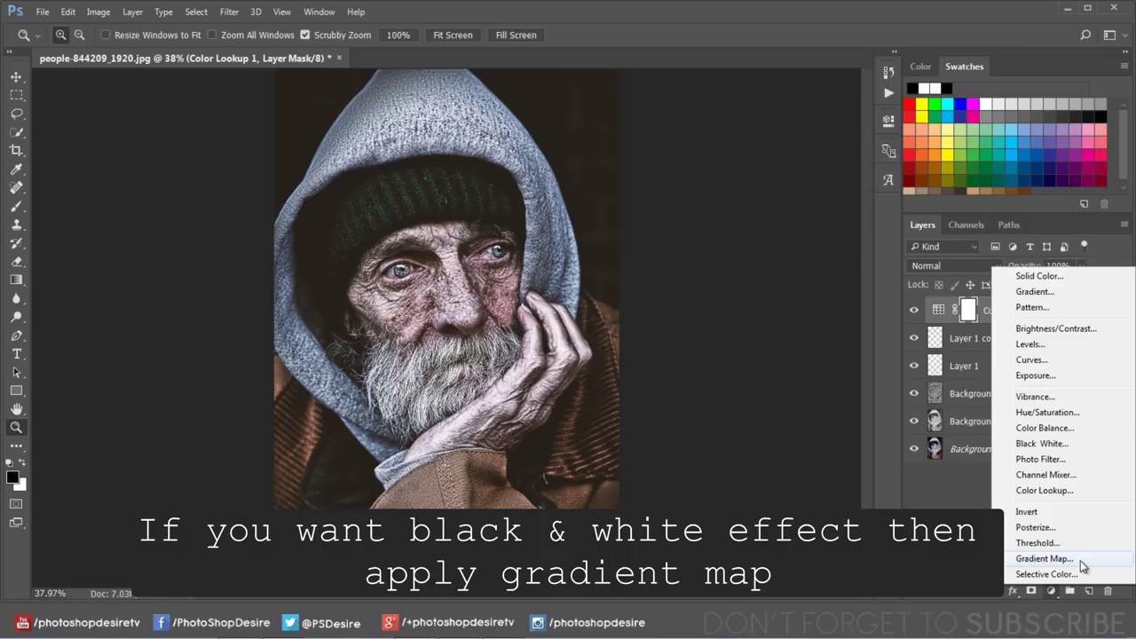
Add a Gradient Map adjustment layer using the Black, White gradient preset.
left_click(1081, 560)
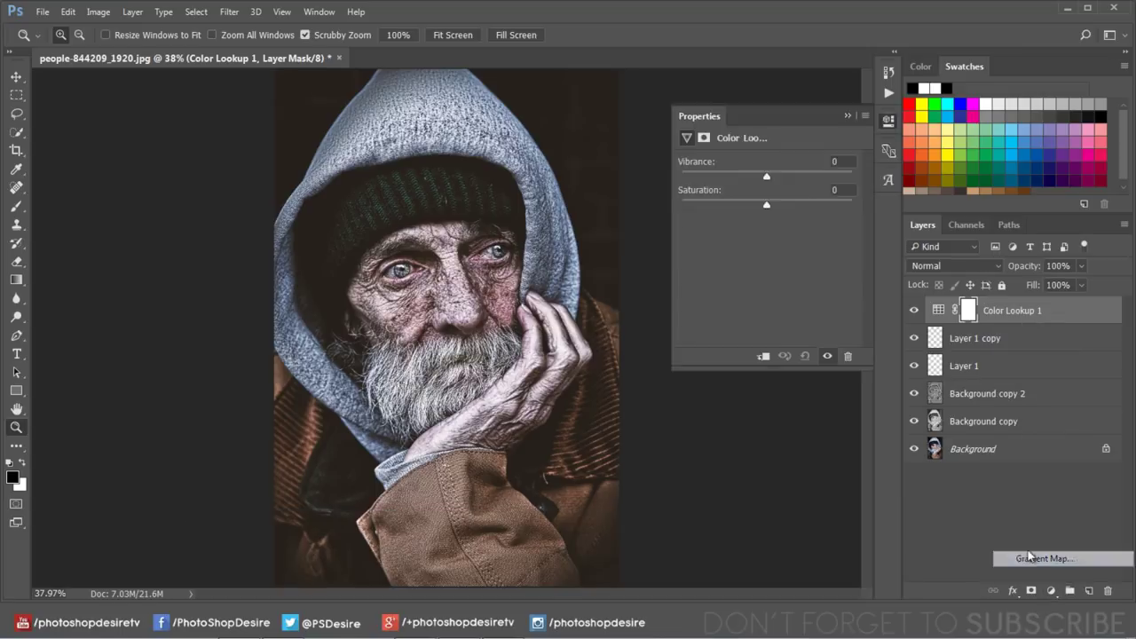
left_click(775, 163)
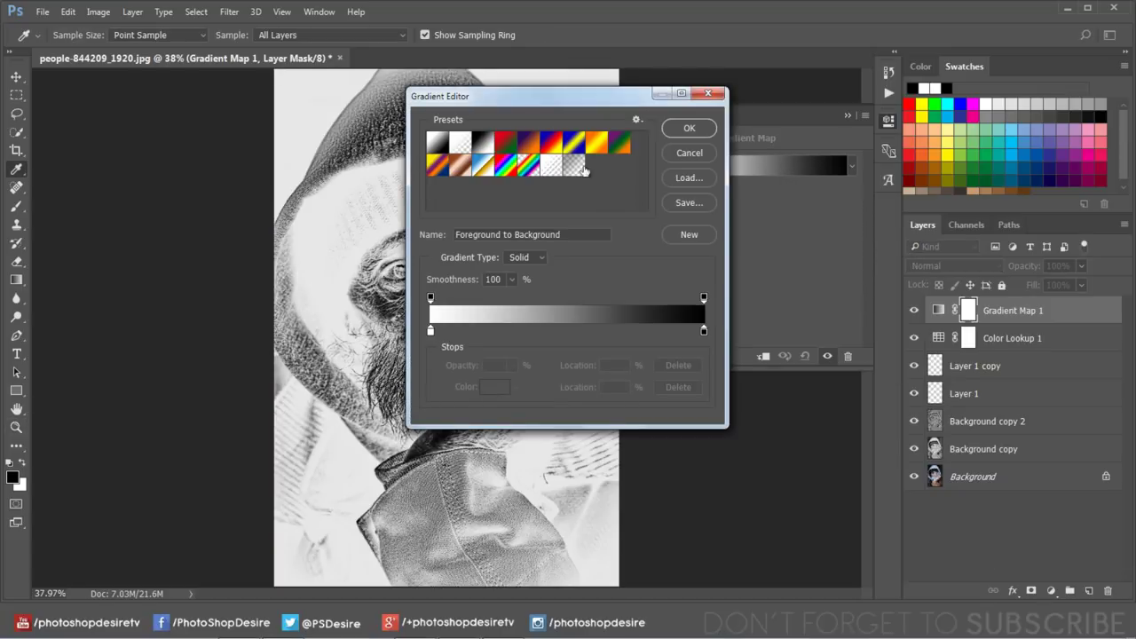
left_click(482, 152)
left_click(668, 132)
key("z")
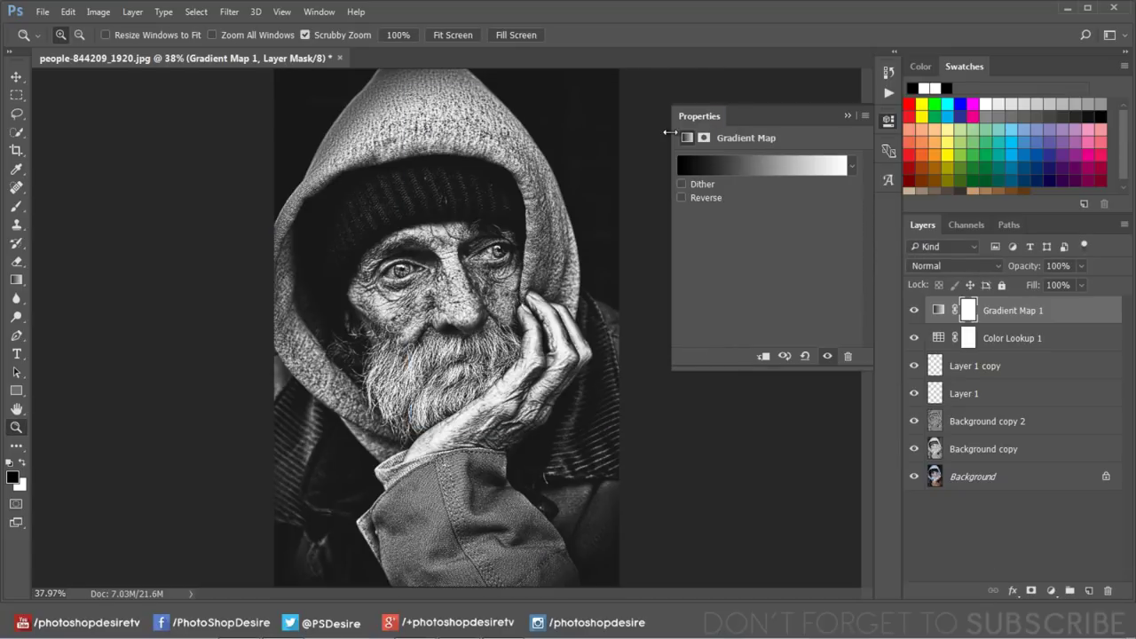
left_click(848, 116)
Compare the black-and-white result with the original, leaving Gradient Map 1 hidden.
left_click(914, 311)
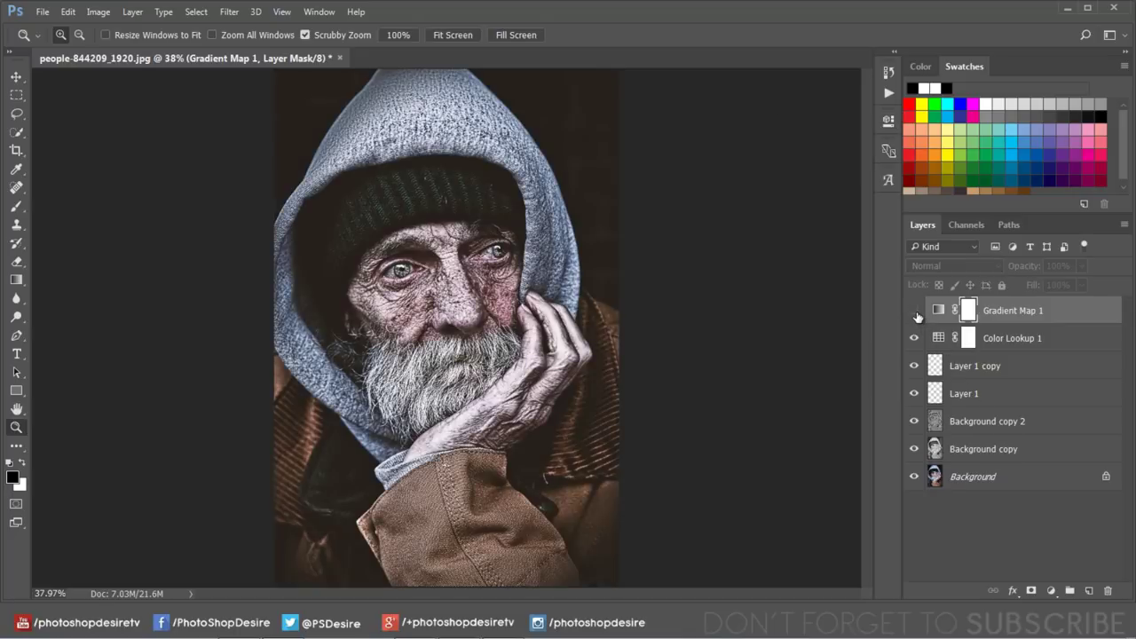
left_click(915, 312)
left_click(915, 311)
left_click(915, 311)
left_click(915, 476, "alt")
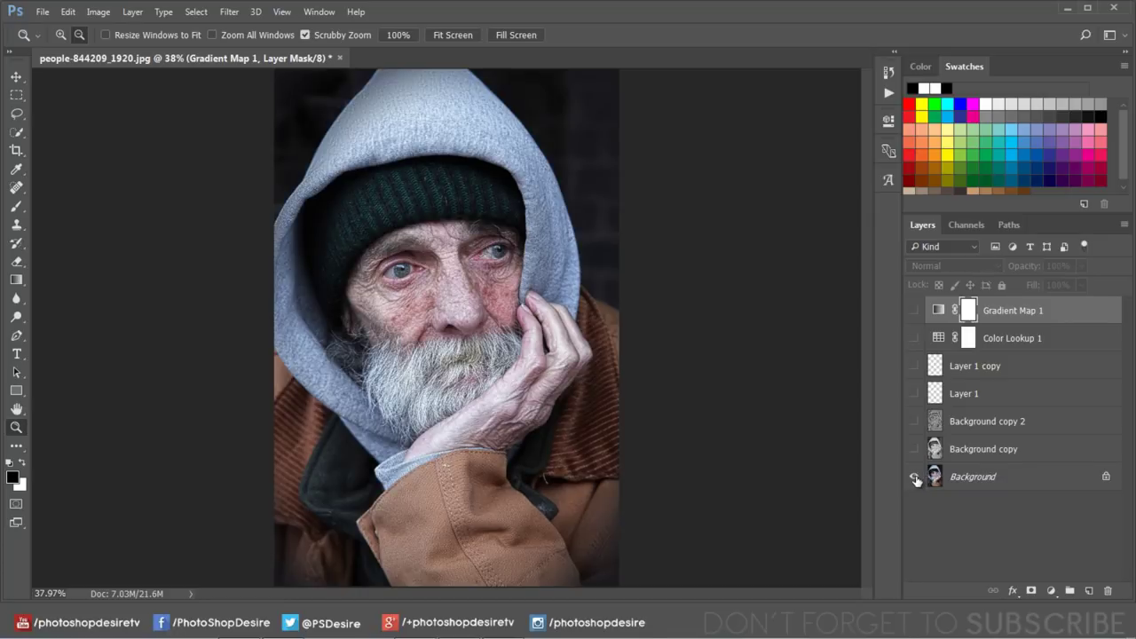
left_click(915, 477, "alt")
left_click(915, 478, "alt")
left_click(916, 478, "alt")
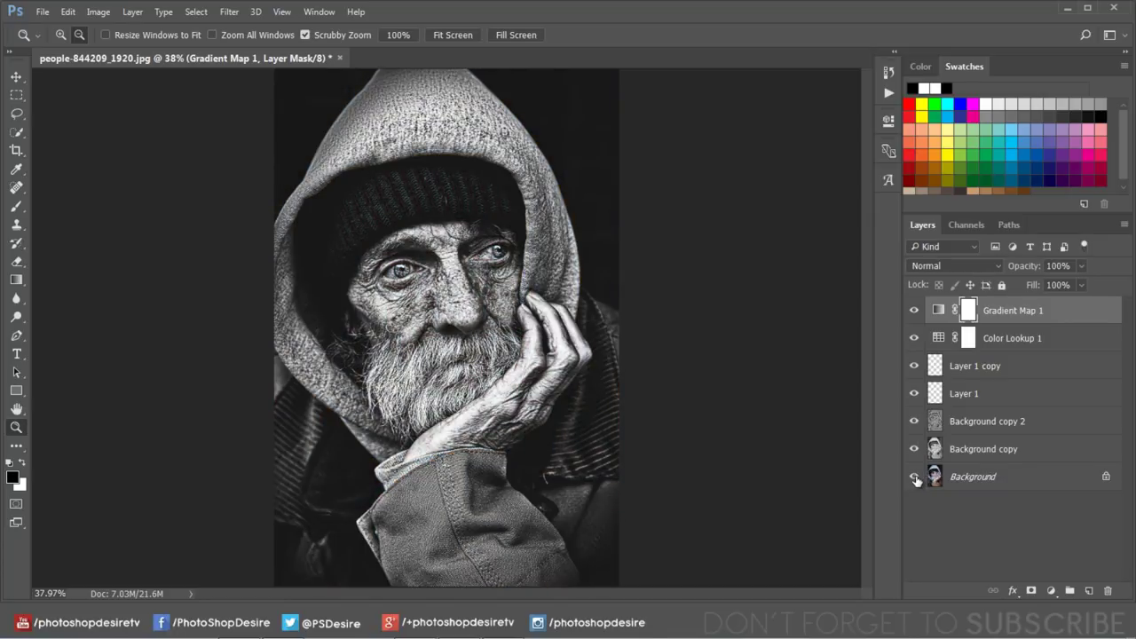
left_click(915, 477, "alt")
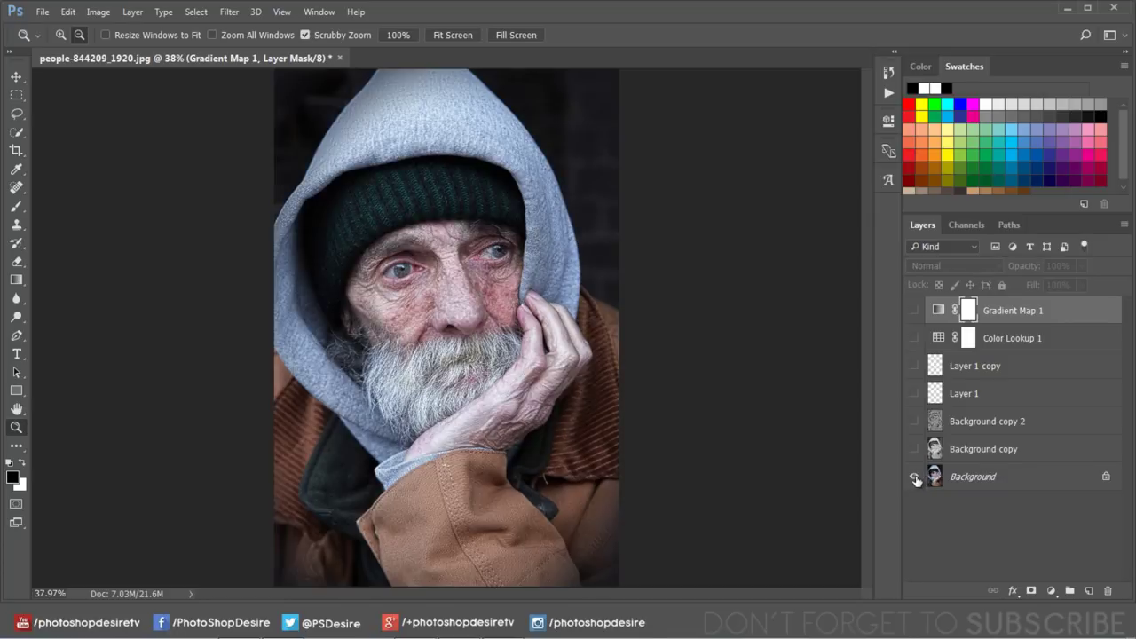
left_click(915, 478, "alt")
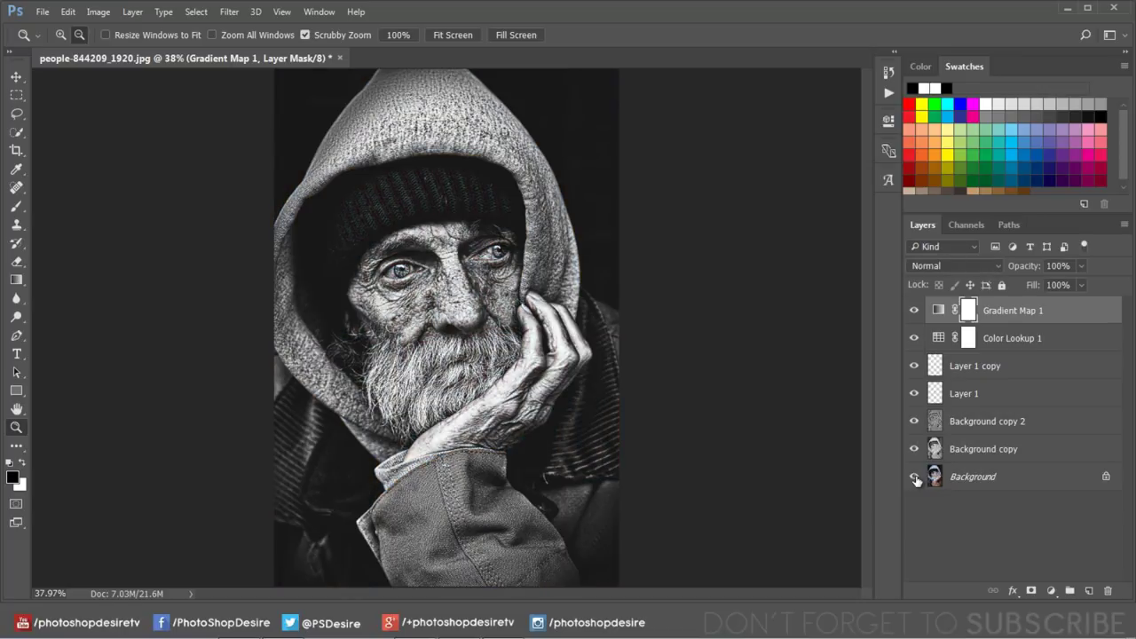
left_click(914, 311)
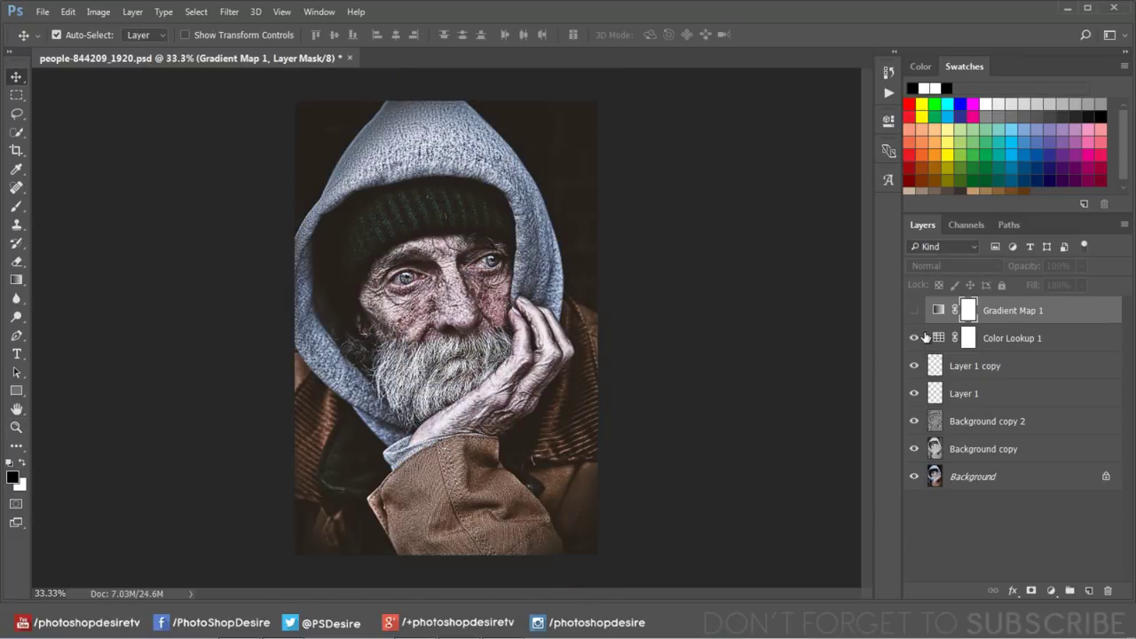
Switch the Color Lookup 1 layer's 3DLUT file to FallColors.look.
left_click(938, 339)
double_click(938, 339)
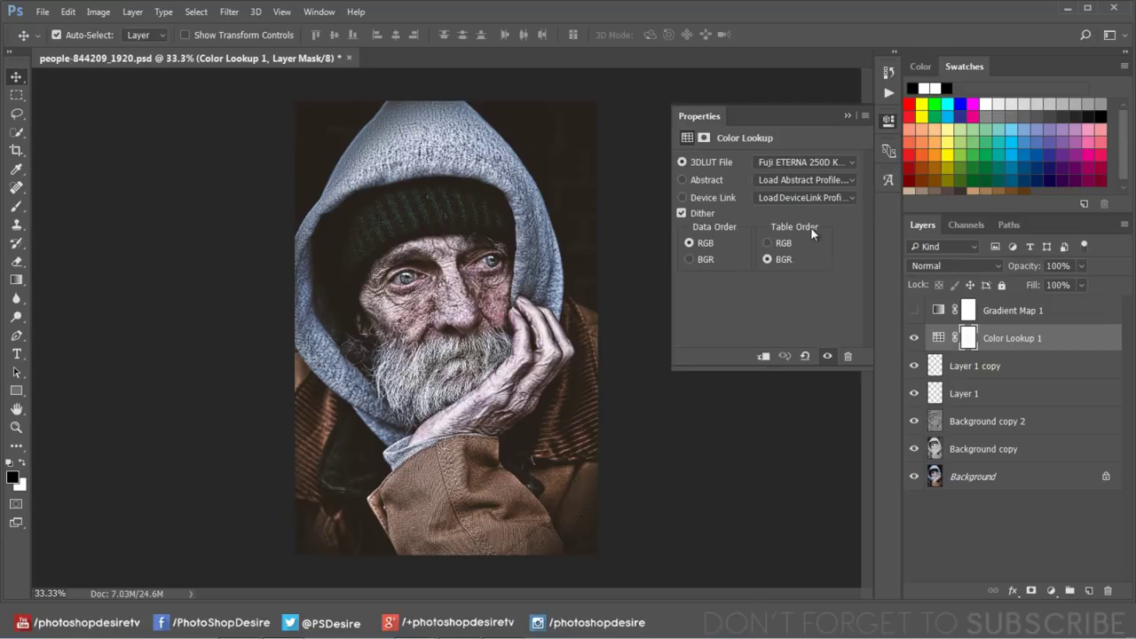
left_click(793, 164)
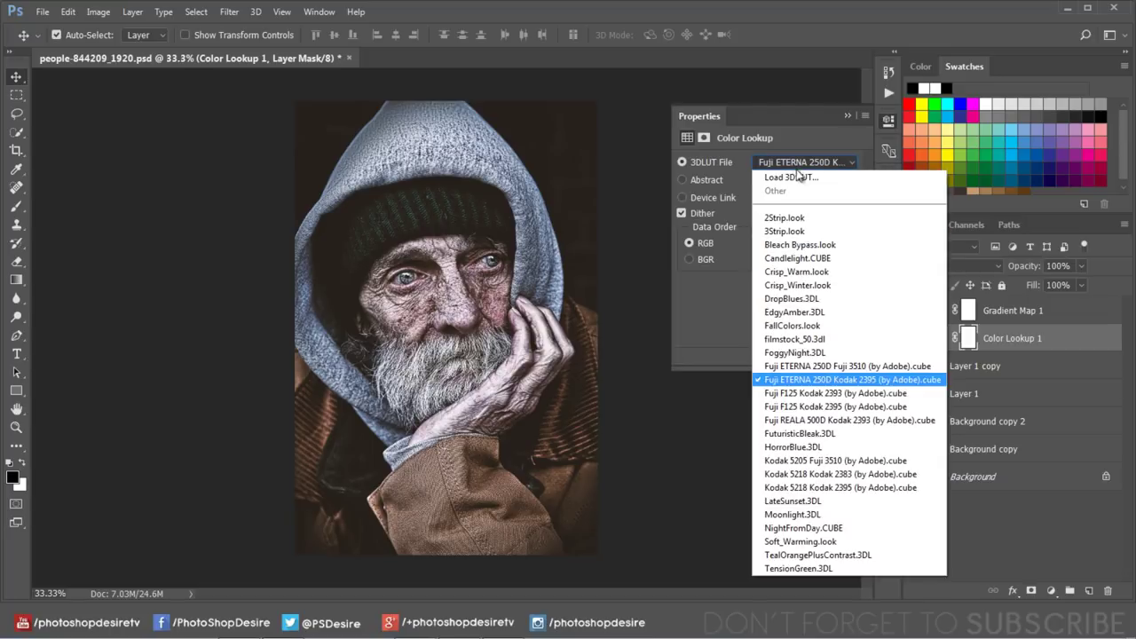
left_click(805, 320)
left_click(849, 117)
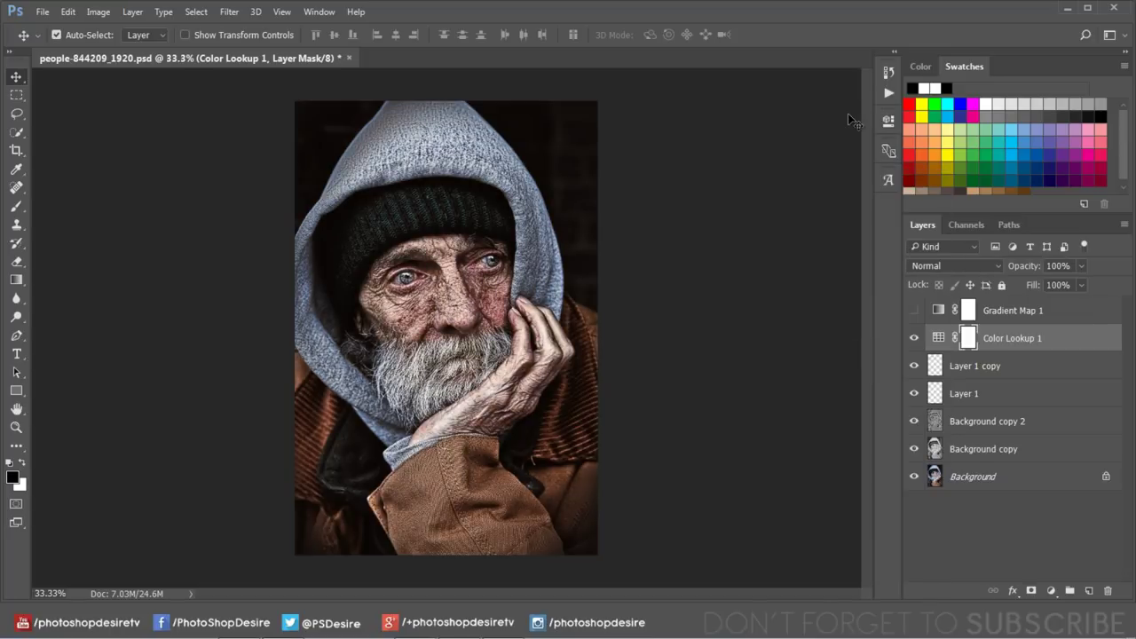
Compare the FallColors.look grade against the original Background photo.
left_click(915, 480, "alt")
left_click(915, 480, "alt")
left_click(915, 480, "alt")
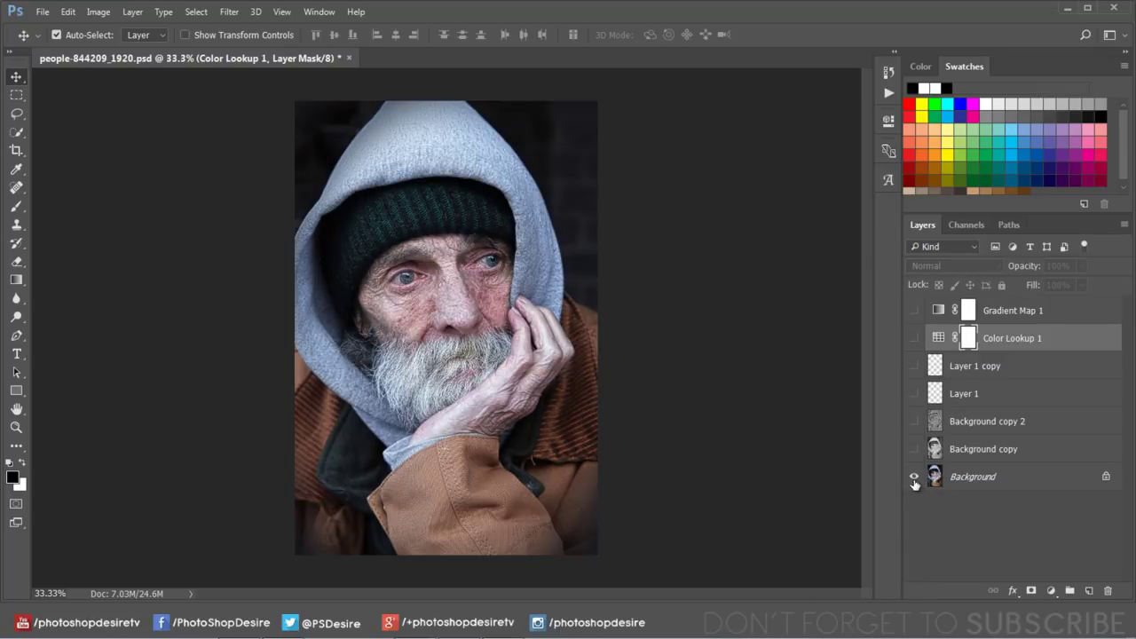
left_click(915, 480, "alt")
left_click(915, 480, "alt")
left_click(915, 480, "alt")
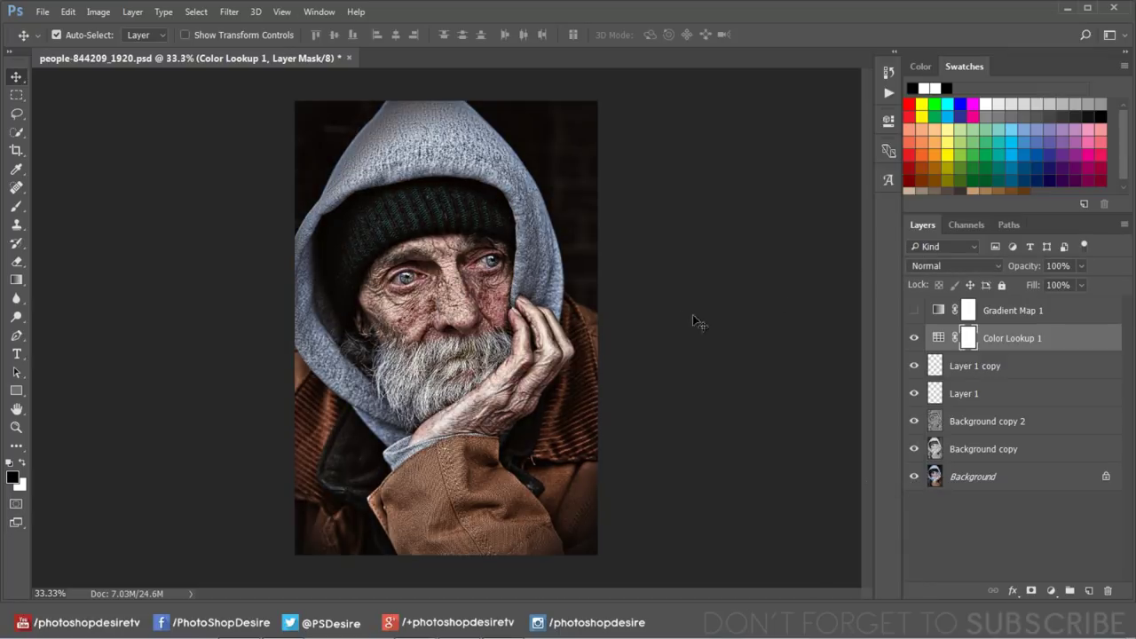
scroll(463, 267, "up", 1)
scroll(462, 267, "up", 1)
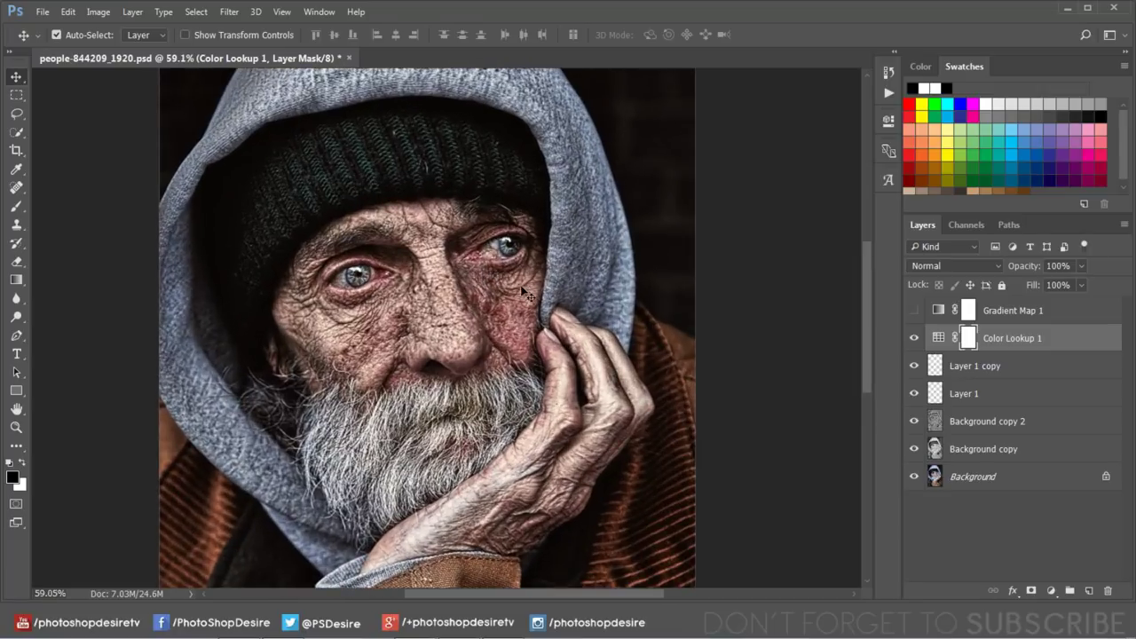
left_click(912, 480, "alt")
left_click(912, 479, "alt")
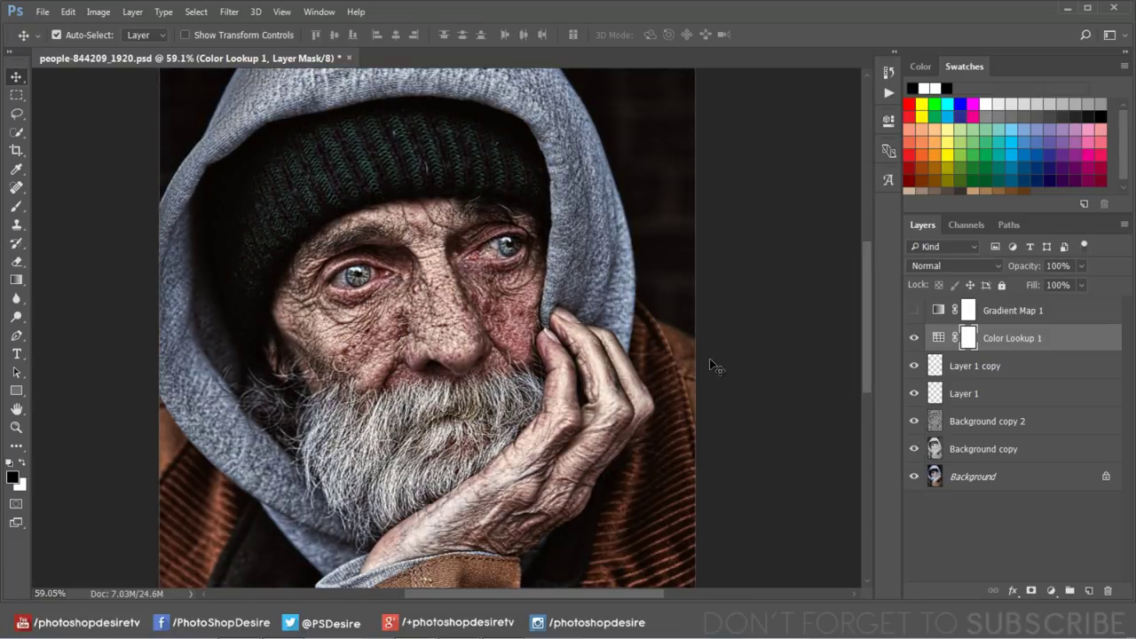